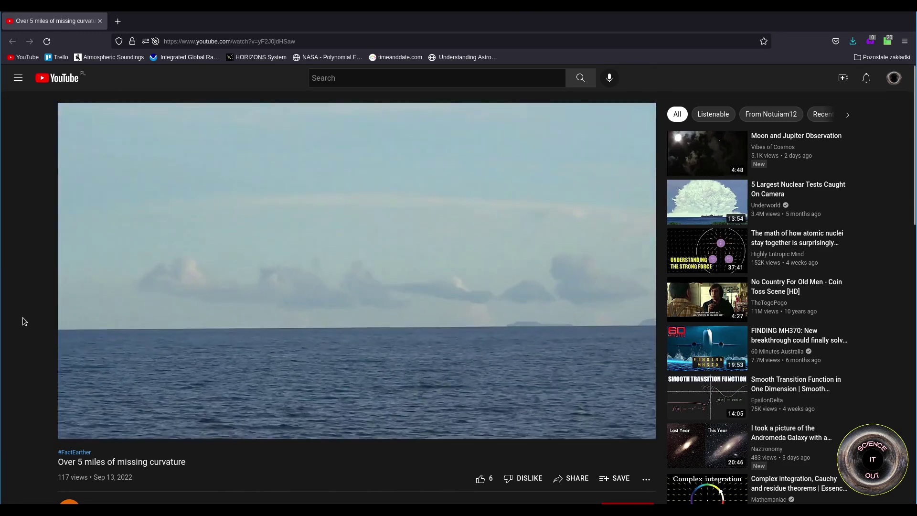
# Examine the description and comment thread of the video "Over 5 miles of missing curvature"
pyautogui.scroll(-5, 22, 318)
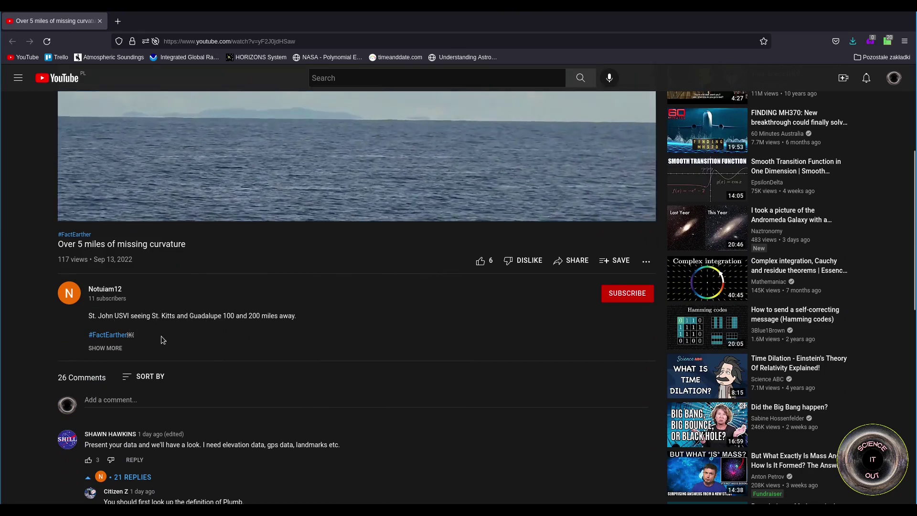
pyautogui.scroll(3, 29, 320)
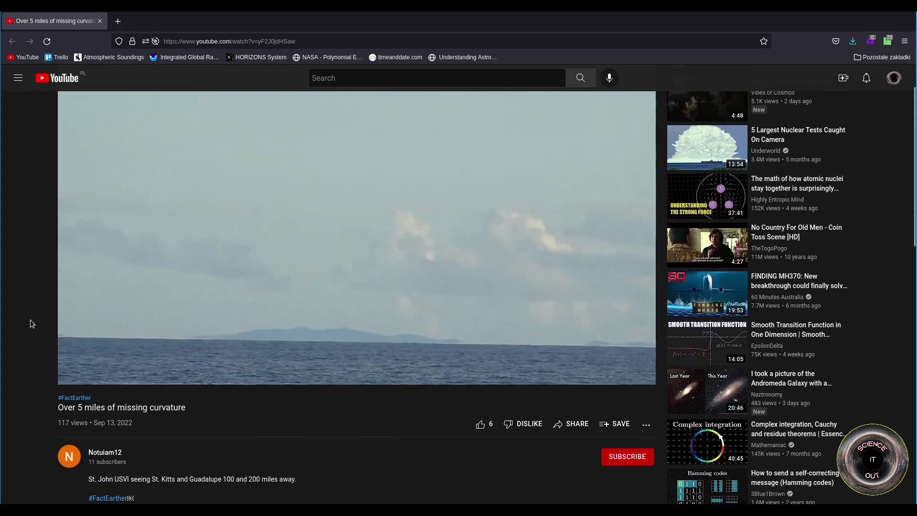
pyautogui.scroll(-3, 263, 396)
pyautogui.scroll(-10, 262, 385)
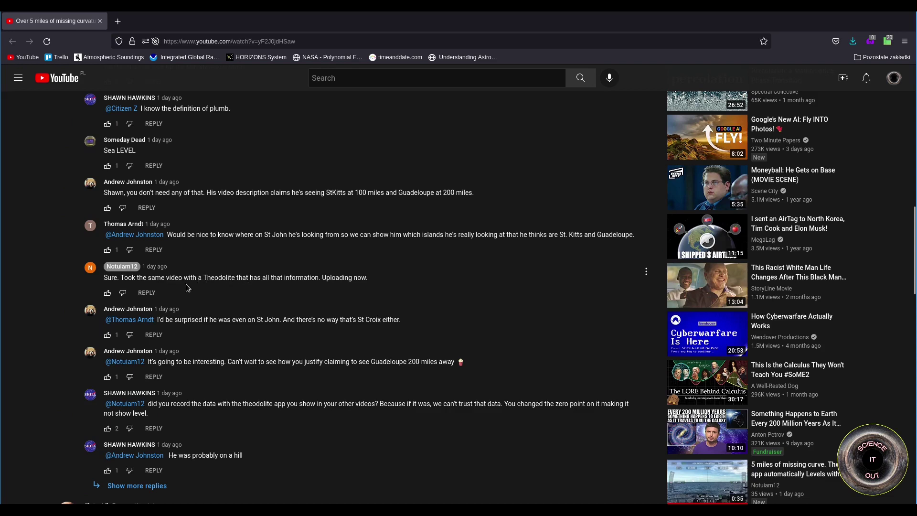
pyautogui.scroll(10, 224, 294)
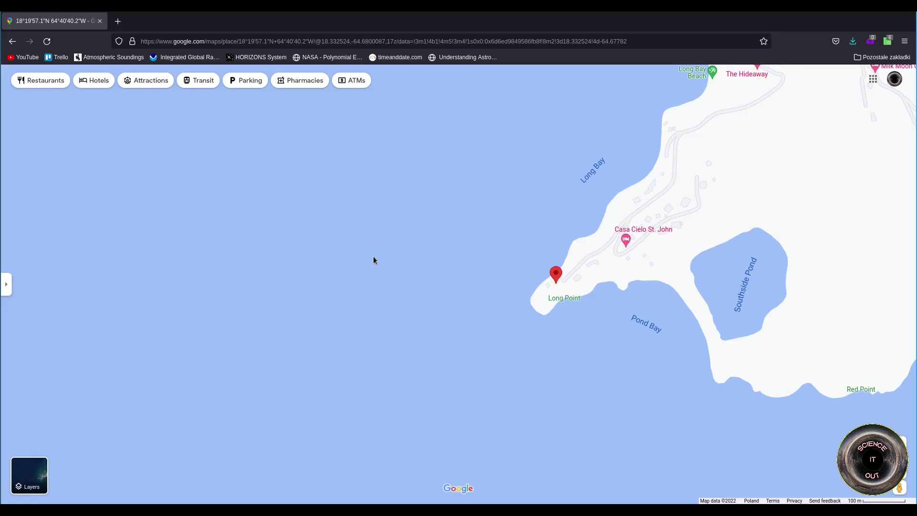
# Examine the marked Long Point location on St John and its position relative to St Croix, St Kitts and Guadeloupe
pyautogui.scroll(-5, 489, 303)
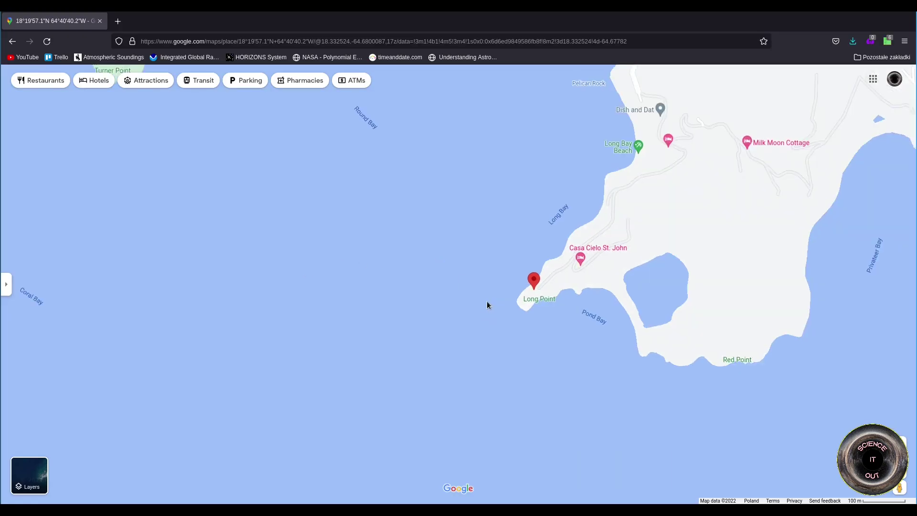
pyautogui.scroll(-3, 447, 277)
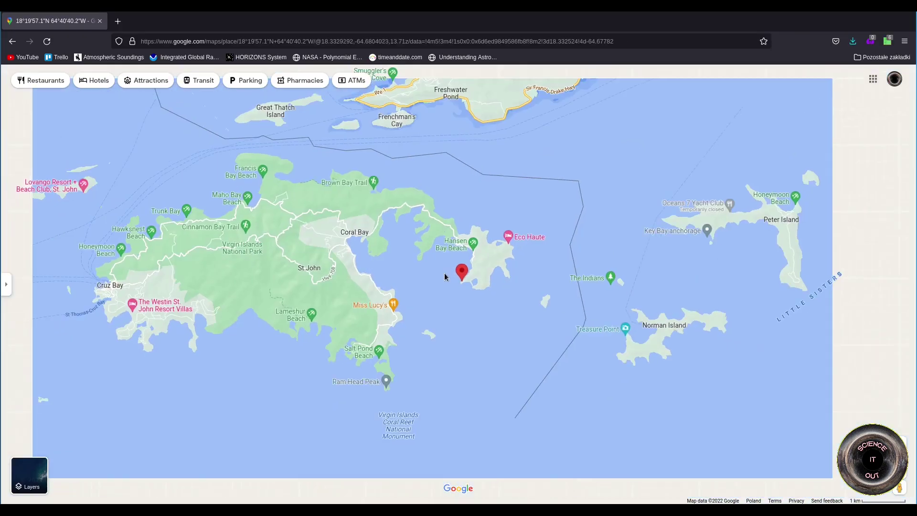
pyautogui.scroll(-2, 476, 293)
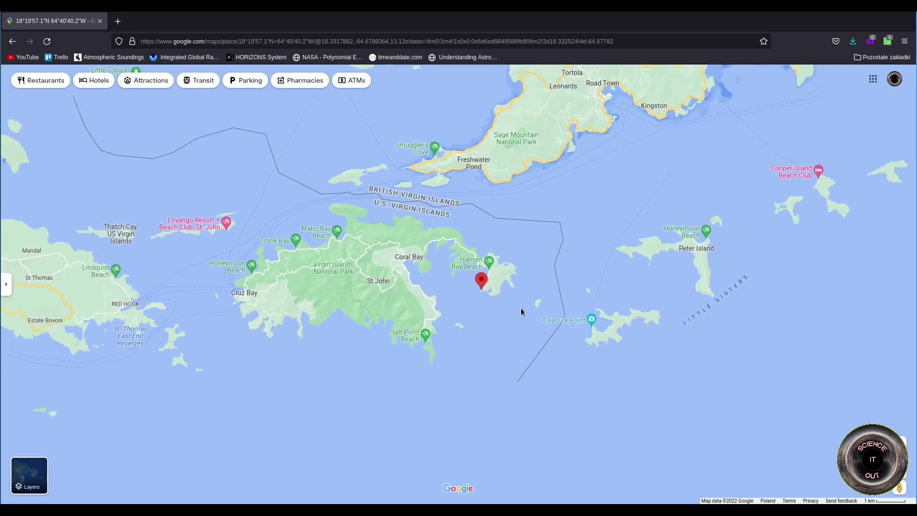
pyautogui.scroll(3, 473, 319)
pyautogui.scroll(1, 509, 248)
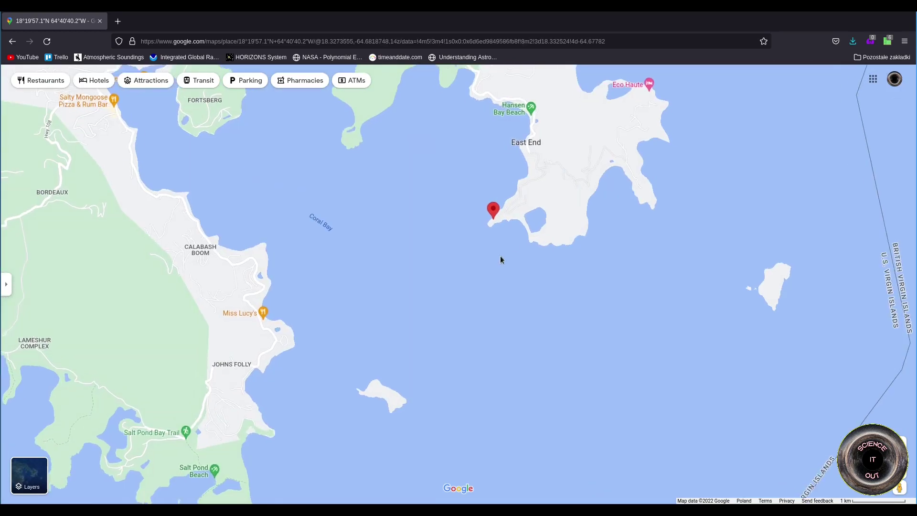
pyautogui.scroll(-3, 510, 248)
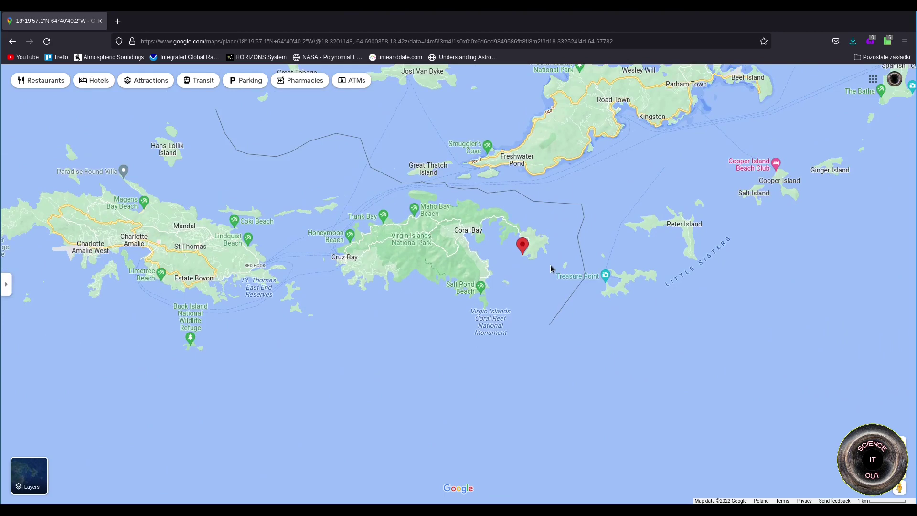
pyautogui.scroll(-5, 655, 276)
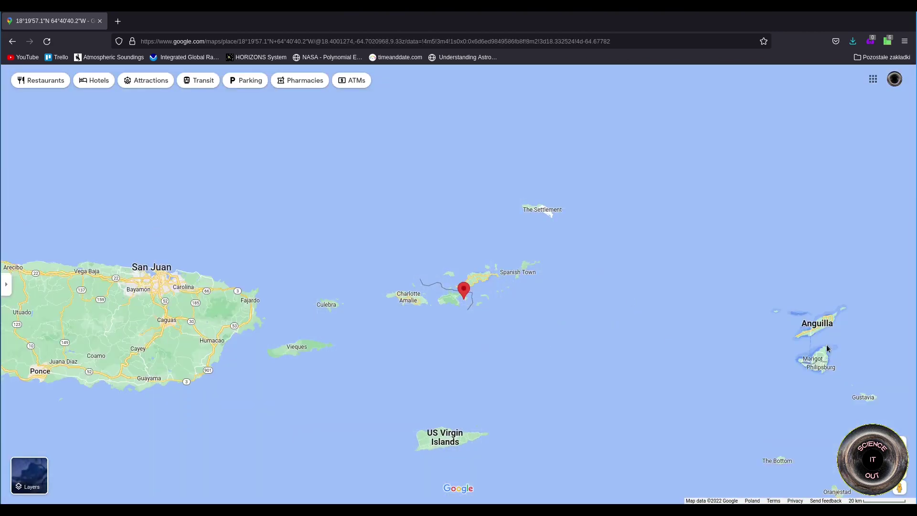
pyautogui.moveTo(801, 440); pyautogui.dragTo(403, 248)
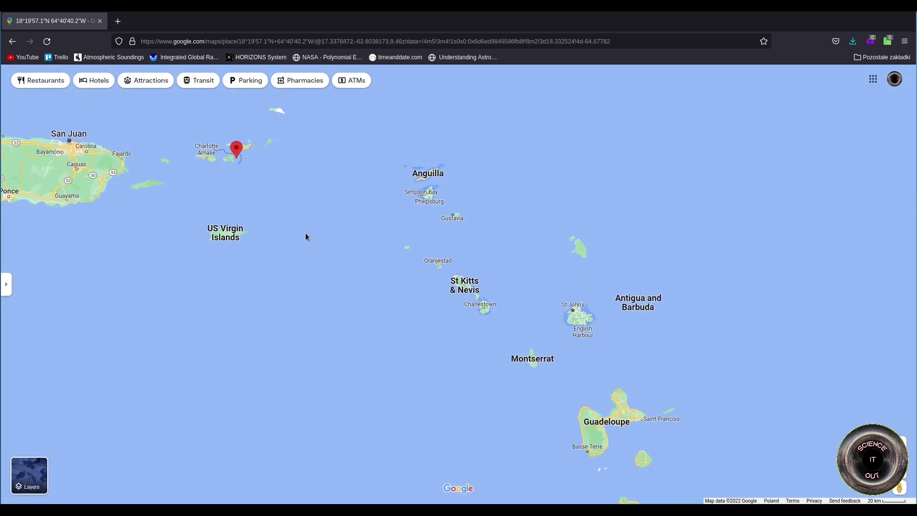
pyautogui.moveTo(305, 219); pyautogui.dragTo(530, 262)
# Measure the distance on the map from the marked Long Point location to St Croix, ending near Christiansted
pyautogui.scroll(3, 478, 239)
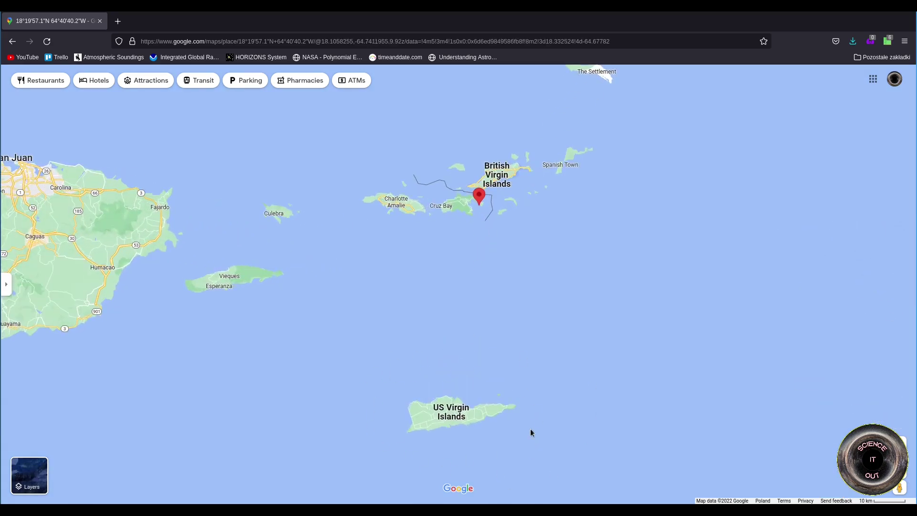
pyautogui.scroll(5, 479, 206)
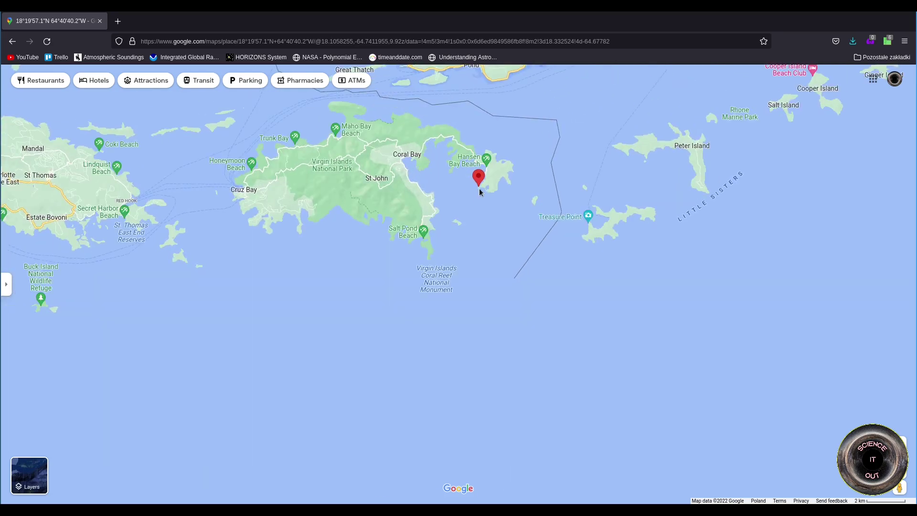
pyautogui.rightClick(478, 187)
pyautogui.click(511, 340)
pyautogui.moveTo(500, 410); pyautogui.dragTo(510, 286)
pyautogui.scroll(-3, 510, 287)
pyautogui.moveTo(481, 417); pyautogui.dragTo(575, 219)
pyautogui.click(477, 333)
pyautogui.scroll(3, 469, 343)
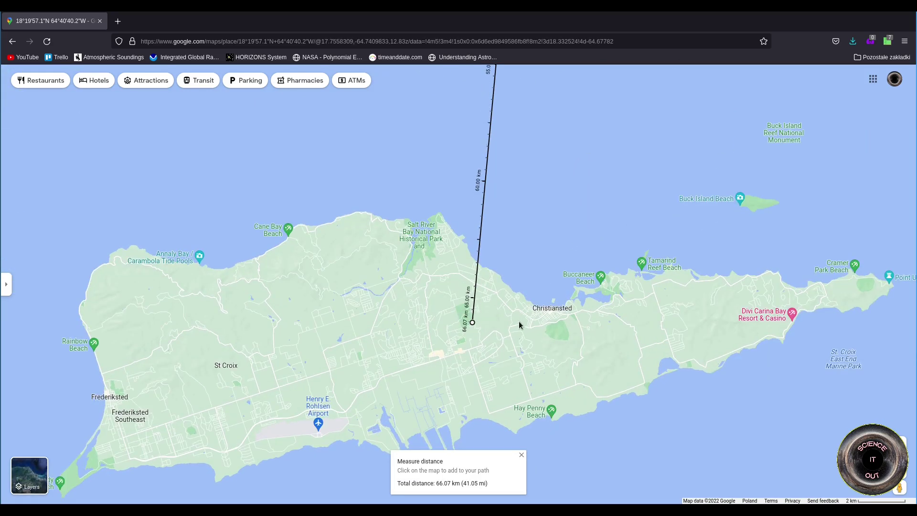
pyautogui.scroll(-2, 528, 323)
pyautogui.scroll(-2, 586, 225)
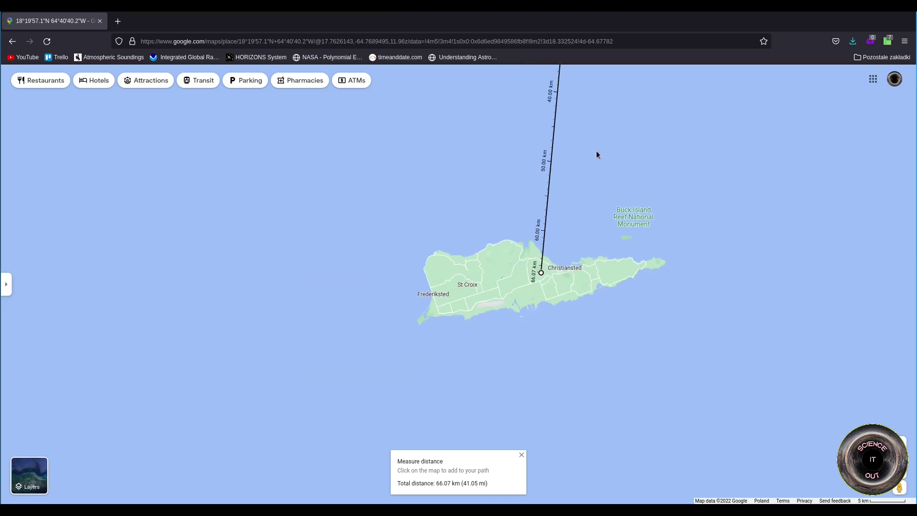
pyautogui.moveTo(599, 149); pyautogui.dragTo(575, 378)
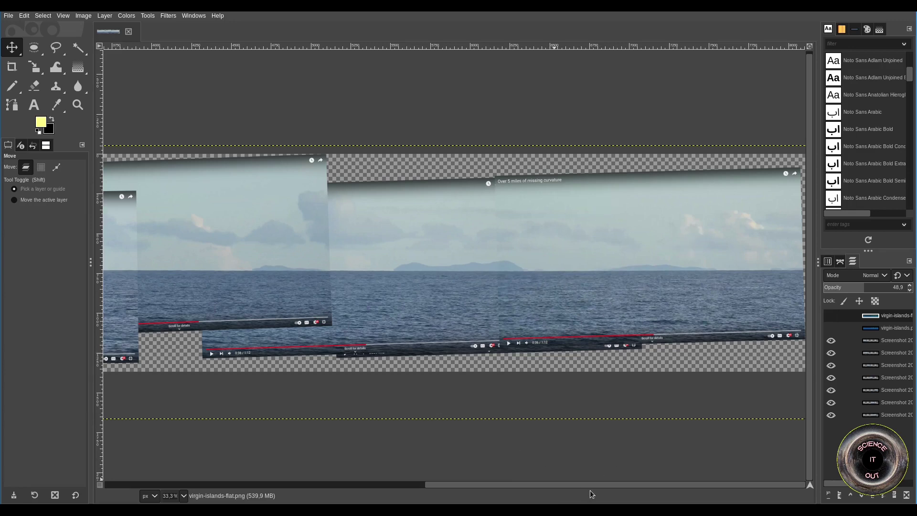
# Switch to GIMP and examine the horizon and islands along the whole stitched panorama of video screenshots
pyautogui.moveTo(605, 484); pyautogui.dragTo(227, 497)
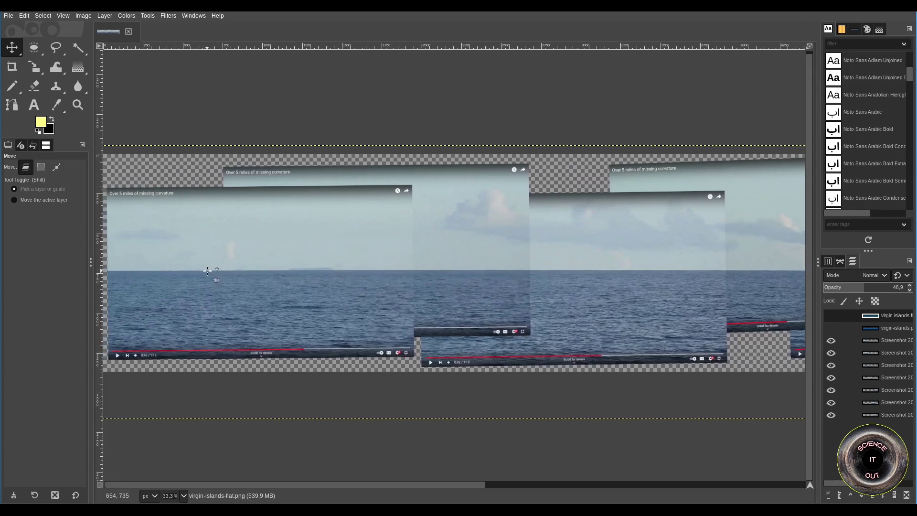
pyautogui.press('2')
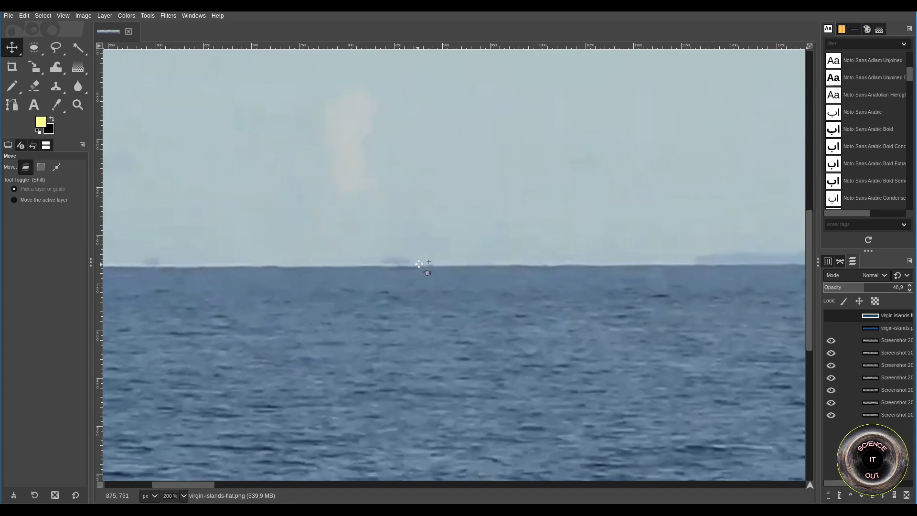
pyautogui.hotkey('shift', '2')
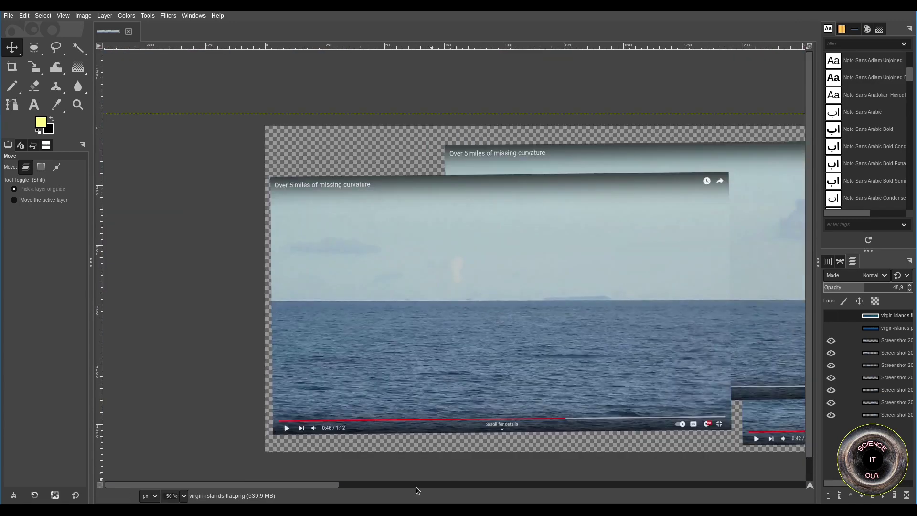
pyautogui.hscroll(4, 307, 488)
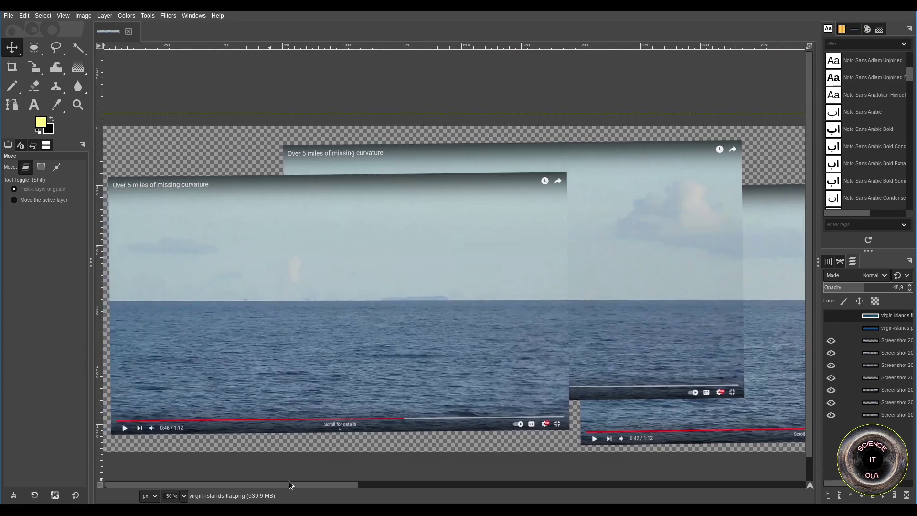
pyautogui.moveTo(291, 485); pyautogui.dragTo(244, 432)
pyautogui.moveTo(325, 486); pyautogui.dragTo(772, 502)
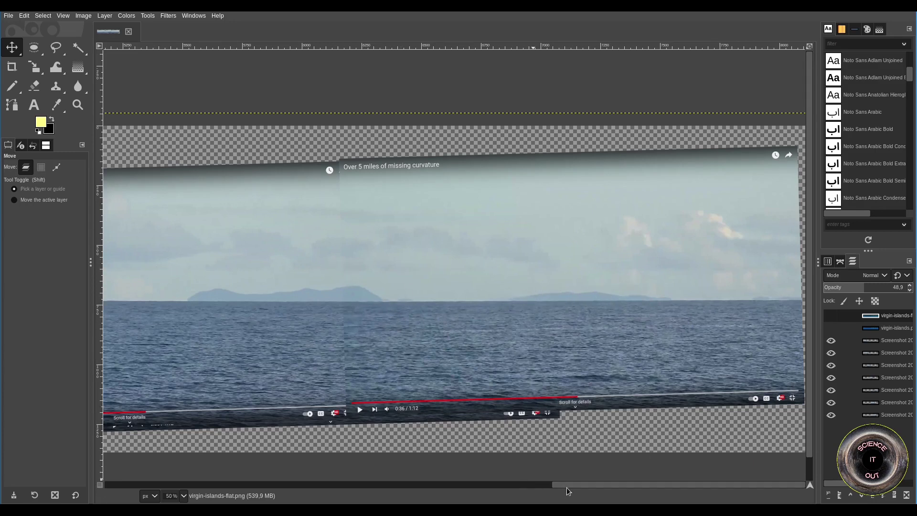
pyautogui.moveTo(572, 485); pyautogui.dragTo(227, 470)
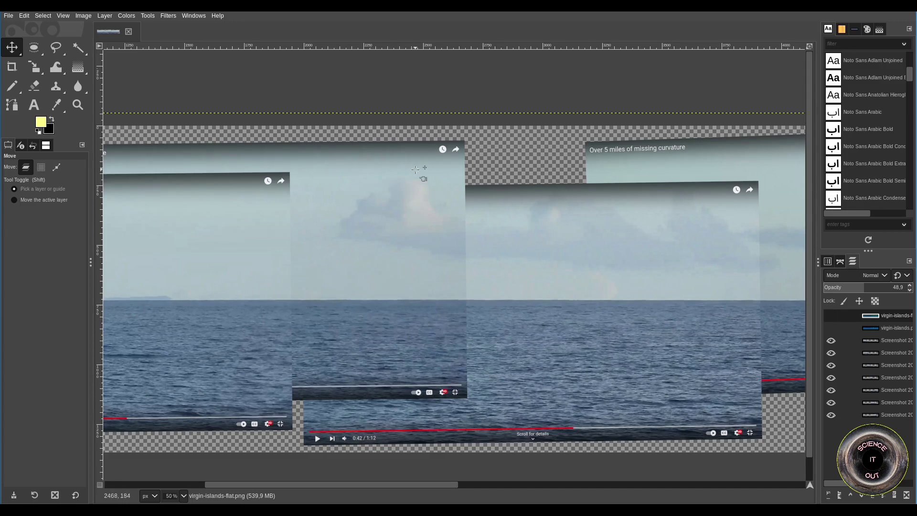
# Vary the opacity of the 20-21-56 and 20-19-47 screenshot layers to check how they overlap their neighbours
pyautogui.click(896, 345)
pyautogui.click(897, 354)
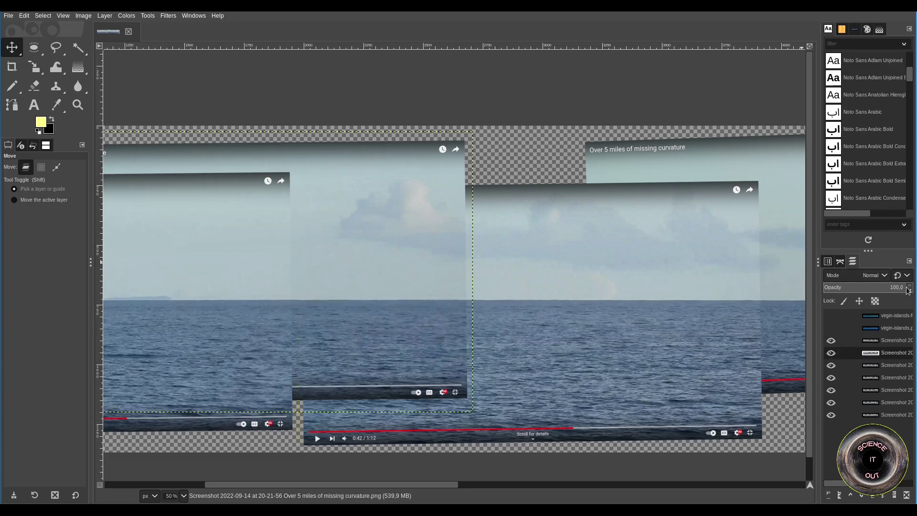
pyautogui.moveTo(902, 286)
pyautogui.mouseDown()
pyautogui.moveTo(819, 288)
pyautogui.moveTo(914, 300)
pyautogui.mouseUp()
pyautogui.click(884, 365)
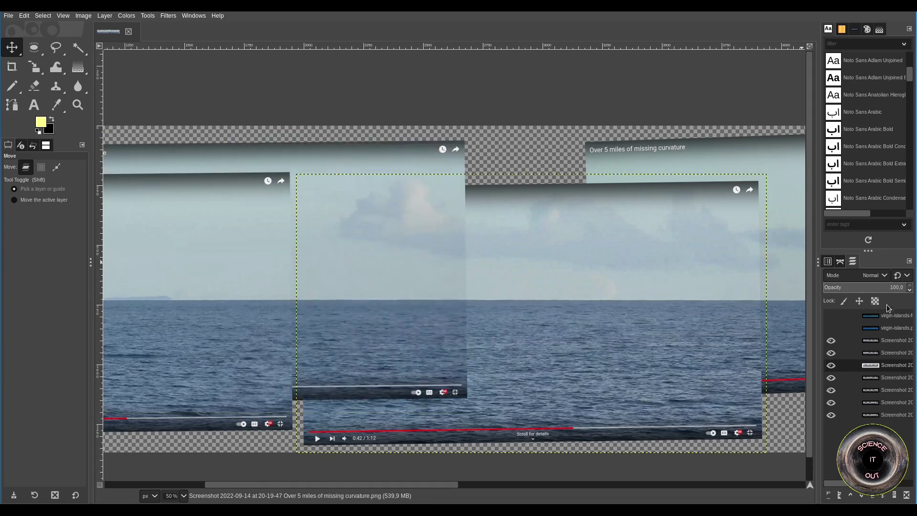
pyautogui.moveTo(897, 289)
pyautogui.mouseDown()
pyautogui.moveTo(826, 285)
pyautogui.moveTo(914, 288)
pyautogui.mouseUp()
# Check the overlap of the 20-18-29 and 20-15-22 screenshot layers farther along the panorama by varying their opacity
pyautogui.moveTo(433, 486); pyautogui.dragTo(641, 486)
pyautogui.click(894, 379)
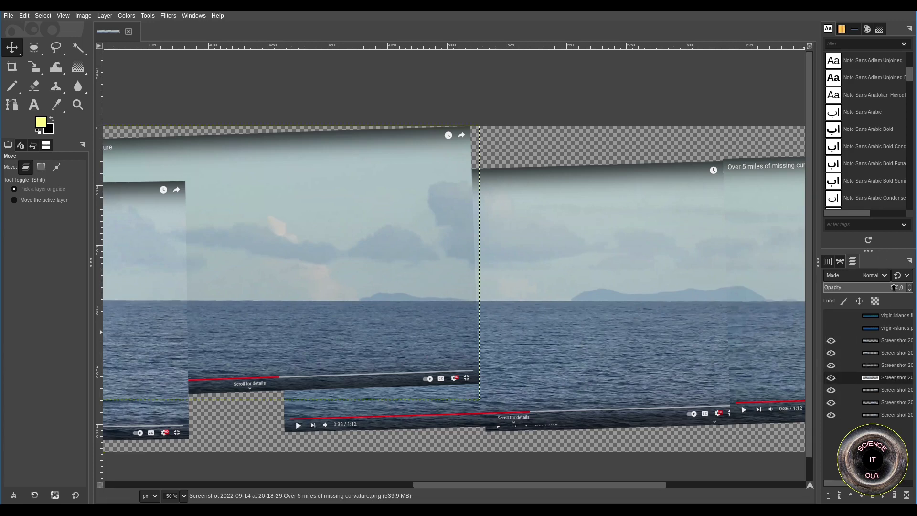
pyautogui.moveTo(900, 288)
pyautogui.mouseDown()
pyautogui.moveTo(784, 286)
pyautogui.moveTo(910, 287)
pyautogui.mouseUp()
pyautogui.click(894, 391)
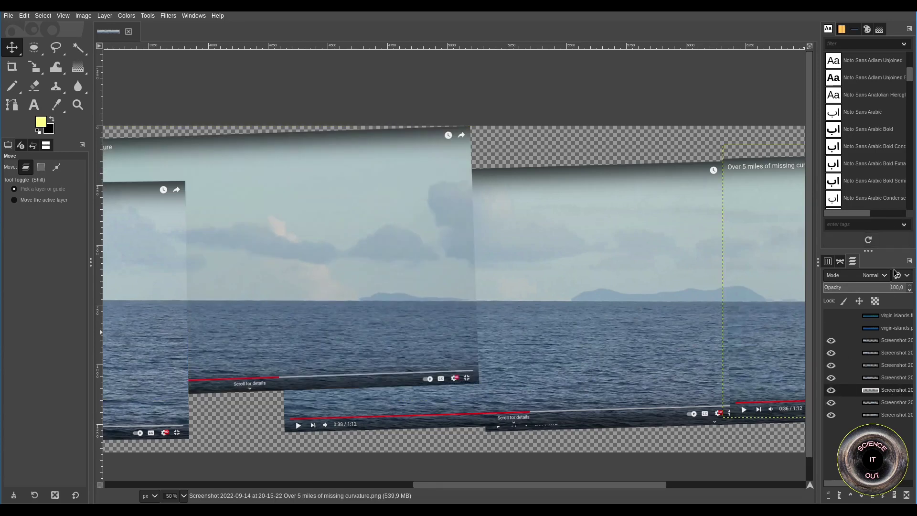
pyautogui.moveTo(895, 288); pyautogui.dragTo(915, 294)
pyautogui.moveTo(624, 486); pyautogui.dragTo(740, 487)
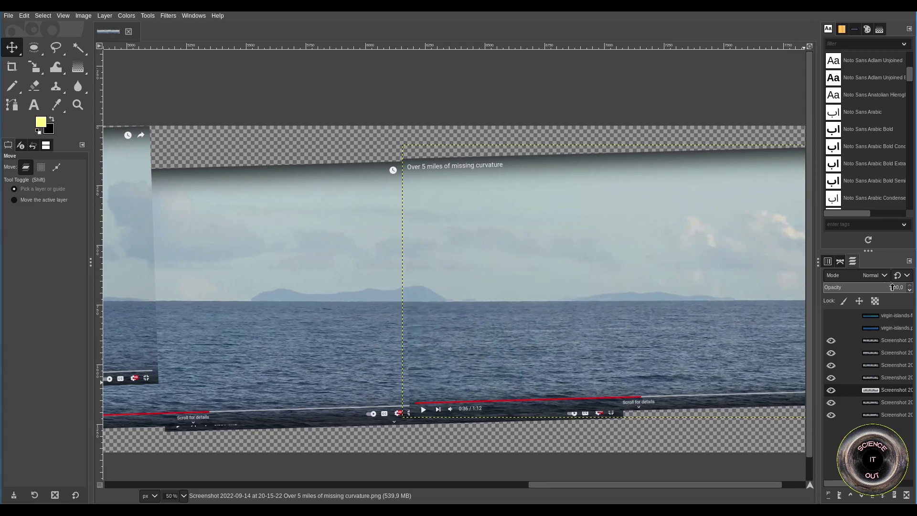
pyautogui.moveTo(892, 287); pyautogui.dragTo(913, 292)
pyautogui.moveTo(614, 490); pyautogui.dragTo(589, 490)
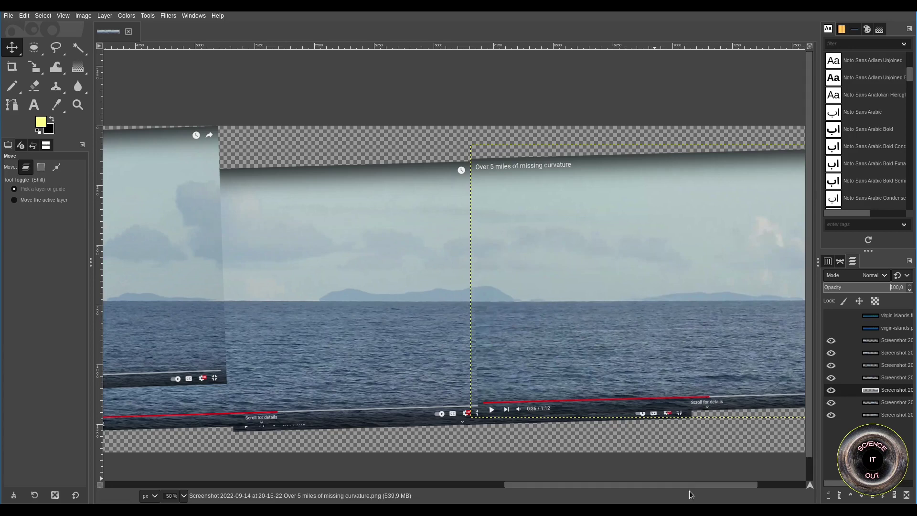
pyautogui.moveTo(695, 484); pyautogui.dragTo(554, 486)
# Switch to virgin-islands.yml in nvim and examine the view position's latitude, longitude and absolute altitude
pyautogui.press('super+2')
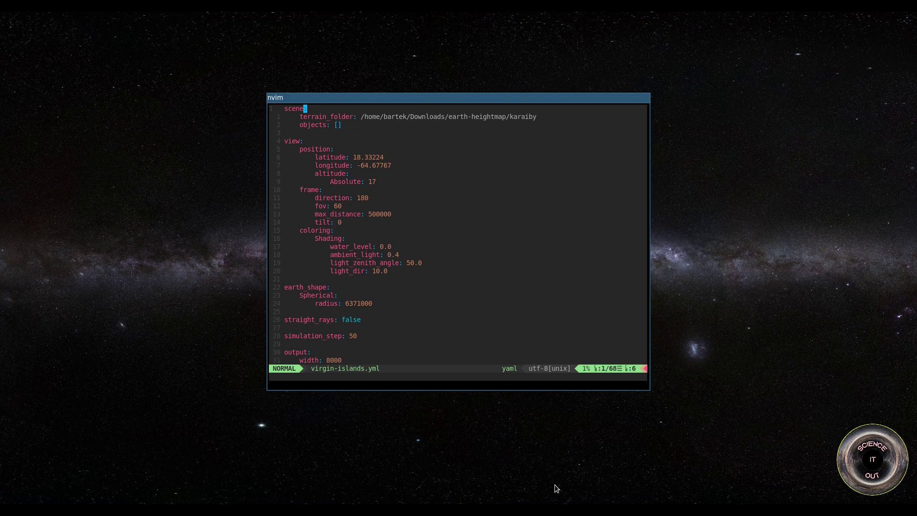
pyautogui.press('j')
pyautogui.press('j')
pyautogui.press('j')
pyautogui.press('j')
pyautogui.press('j')
pyautogui.press('j')
pyautogui.press('l')
pyautogui.press('l')
pyautogui.press('l')
pyautogui.press('l')
pyautogui.press('l')
pyautogui.press('l')
pyautogui.press('l')
pyautogui.press('l')
pyautogui.press('l')
pyautogui.press('l')
pyautogui.press('l')
pyautogui.press('l')
pyautogui.press('l')
pyautogui.press('l')
pyautogui.press('j')
pyautogui.press('k')
pyautogui.press('j')
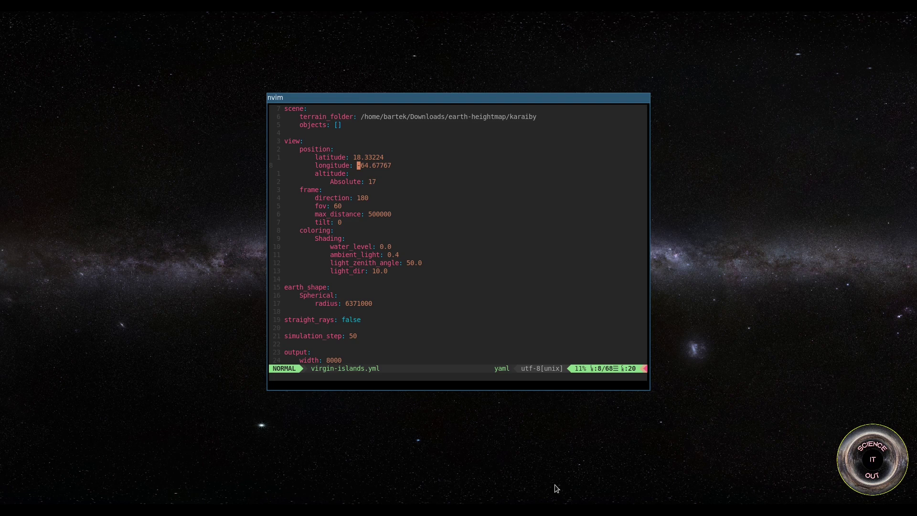
pyautogui.press('k')
pyautogui.press('j')
pyautogui.press('k')
pyautogui.press('l')
pyautogui.press('j')
pyautogui.press('j')
pyautogui.press('j')
pyautogui.press('l')
pyautogui.press('l')
pyautogui.press('l')
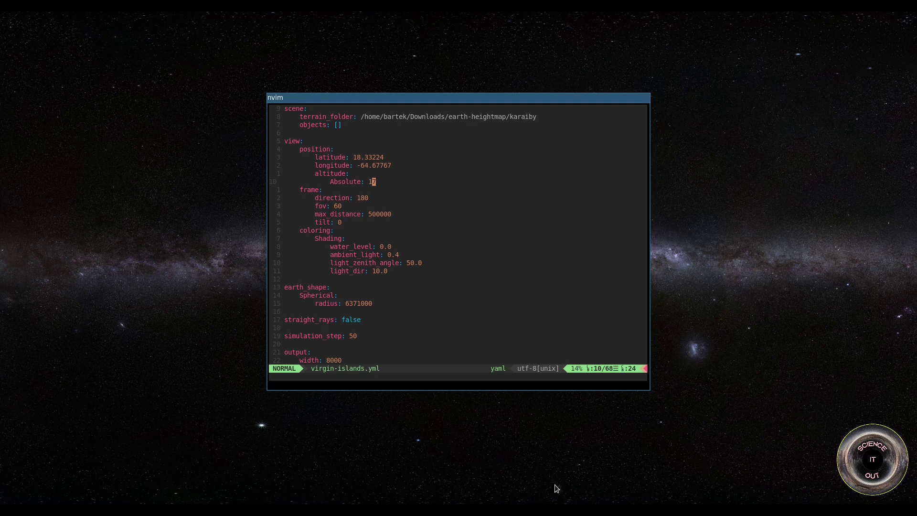
# Examine the remaining settings in virgin-islands.yml, including the frame, shading, earth shape, ray, simulation step and output entries
pyautogui.press('j')
pyautogui.press('j')
pyautogui.press('j')
pyautogui.press('j')
pyautogui.press('t')
pyautogui.press('5')
pyautogui.press('j')
pyautogui.press('j')
pyautogui.press('j')
pyautogui.press('j')
pyautogui.press('j')
pyautogui.press('j')
pyautogui.press('j')
pyautogui.press('j')
pyautogui.press('j')
pyautogui.press('j')
pyautogui.press('j')
pyautogui.press('j')
pyautogui.press('j')
pyautogui.press('j')
pyautogui.press('j')
pyautogui.press('j')
pyautogui.press('j')
pyautogui.press('j')
pyautogui.press('j')
pyautogui.press('j')
pyautogui.press('j')
pyautogui.press('k')
pyautogui.press('k')
pyautogui.press('k')
pyautogui.press('h')
pyautogui.press('h')
pyautogui.press('h')
pyautogui.press('l')
pyautogui.press('l')
pyautogui.press('l')
pyautogui.press('k')
pyautogui.press('k')
pyautogui.press('k')
pyautogui.press('k')
pyautogui.press('k')
pyautogui.press('k')
pyautogui.press('k')
pyautogui.press('k')
pyautogui.press('k')
pyautogui.press('k')
pyautogui.press('k')
pyautogui.press('k')
pyautogui.press('k')
pyautogui.press('k')
pyautogui.press('k')
pyautogui.press('k')
pyautogui.press('k')
pyautogui.press('k')
pyautogui.press('k')
pyautogui.press('k')
pyautogui.press('k')
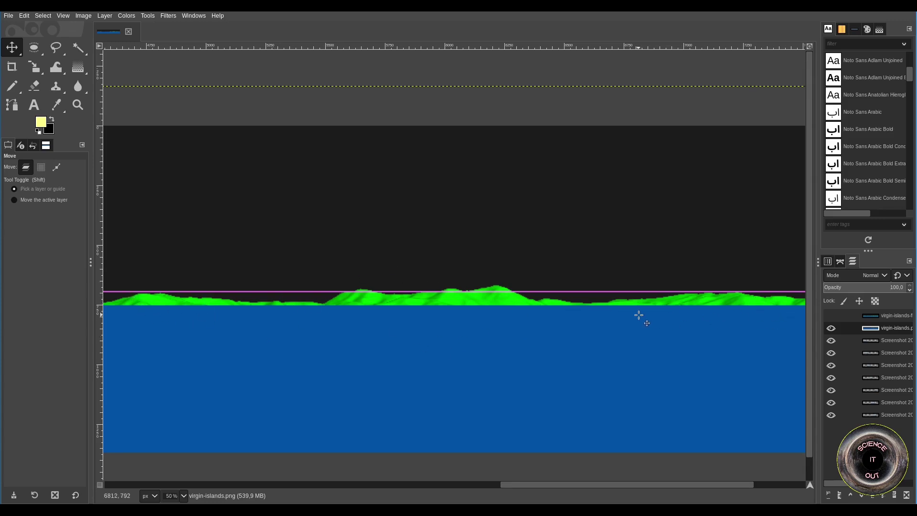
# Fade the virgin-islands.png render layer to 0 opacity to compare it with the island in the screenshots beneath
pyautogui.click(902, 287)
pyautogui.moveTo(902, 287)
pyautogui.mouseDown()
pyautogui.moveTo(830, 299)
pyautogui.moveTo(906, 300)
pyautogui.moveTo(793, 298)
pyautogui.moveTo(914, 295)
pyautogui.moveTo(825, 288)
pyautogui.moveTo(914, 295)
pyautogui.mouseUp()
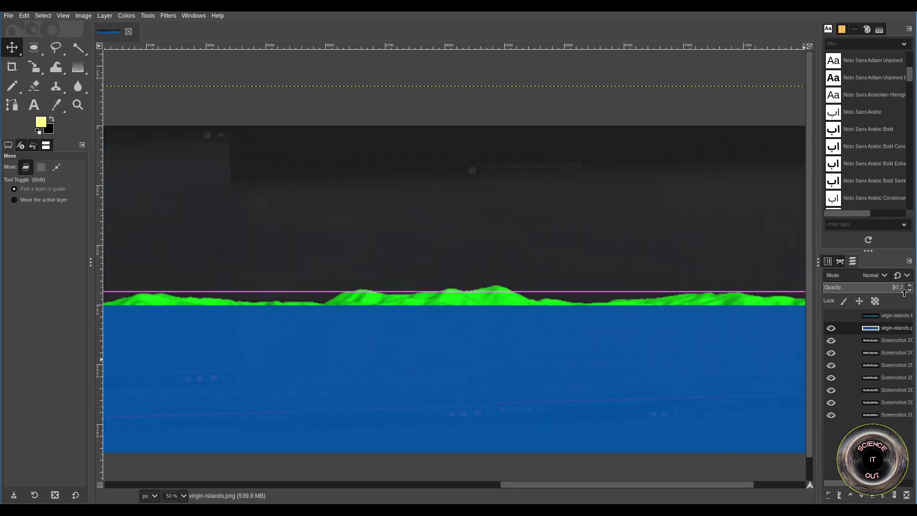
pyautogui.moveTo(896, 292); pyautogui.dragTo(816, 294)
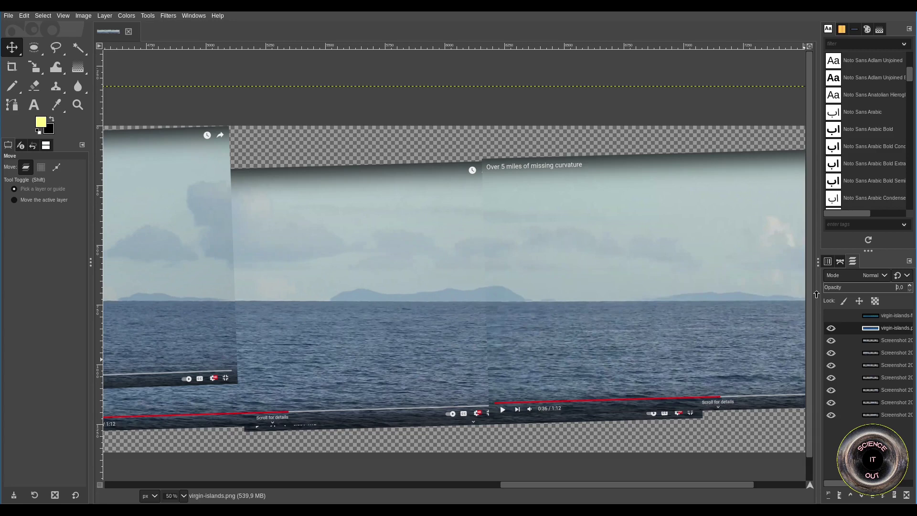
pyautogui.moveTo(817, 294)
pyautogui.mouseDown()
pyautogui.moveTo(860, 289)
pyautogui.moveTo(823, 289)
pyautogui.mouseUp()
pyautogui.scroll(5, 458, 296)
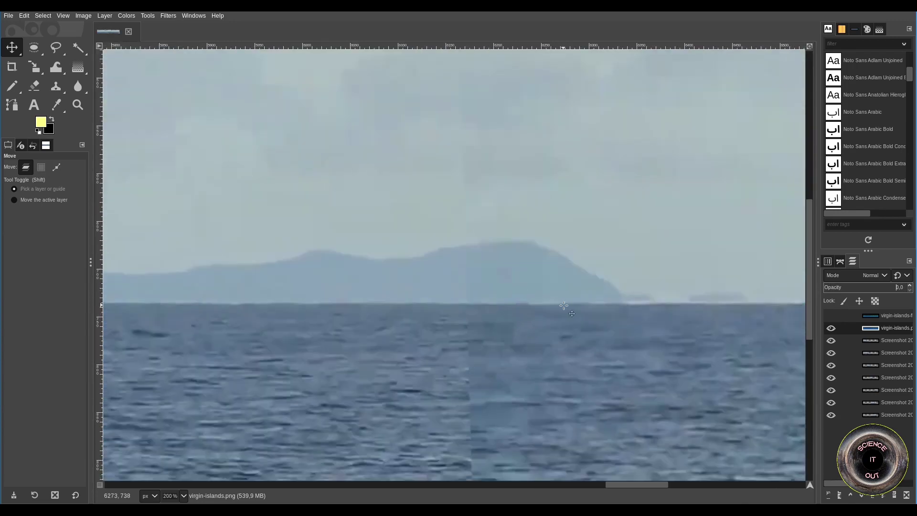
# Inspect the whole island outline in the stitched screenshots, then partly restore the opacity of the virgin-islands.png layer to compare the render
pyautogui.scroll(-1, 657, 295)
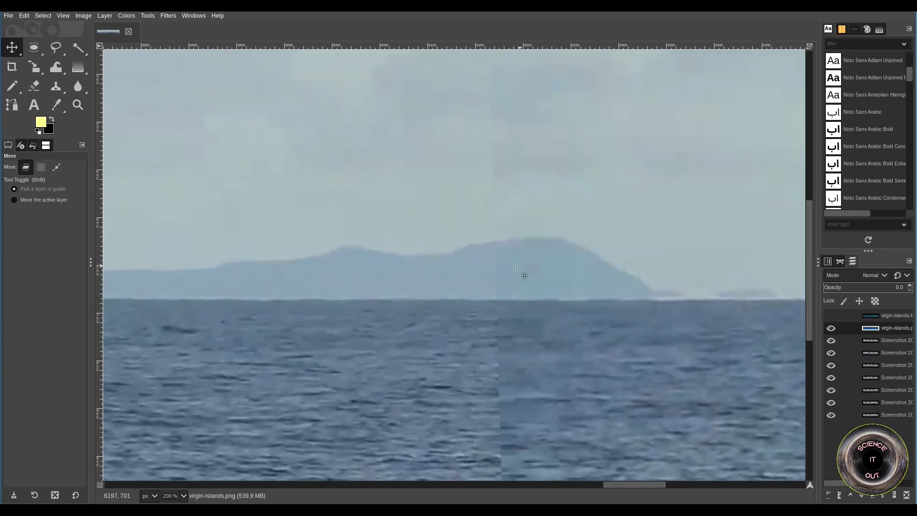
pyautogui.press('-')
pyautogui.press('-')
pyautogui.press('-')
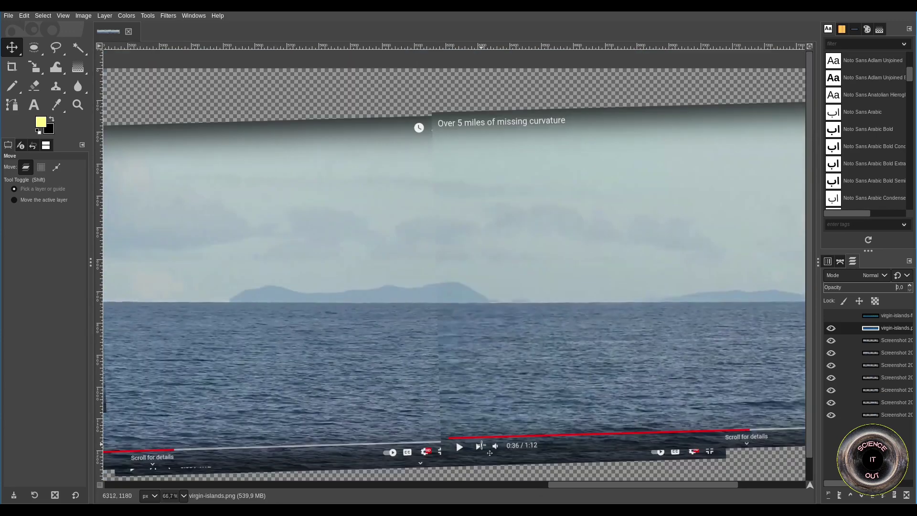
pyautogui.moveTo(617, 490); pyautogui.dragTo(587, 489)
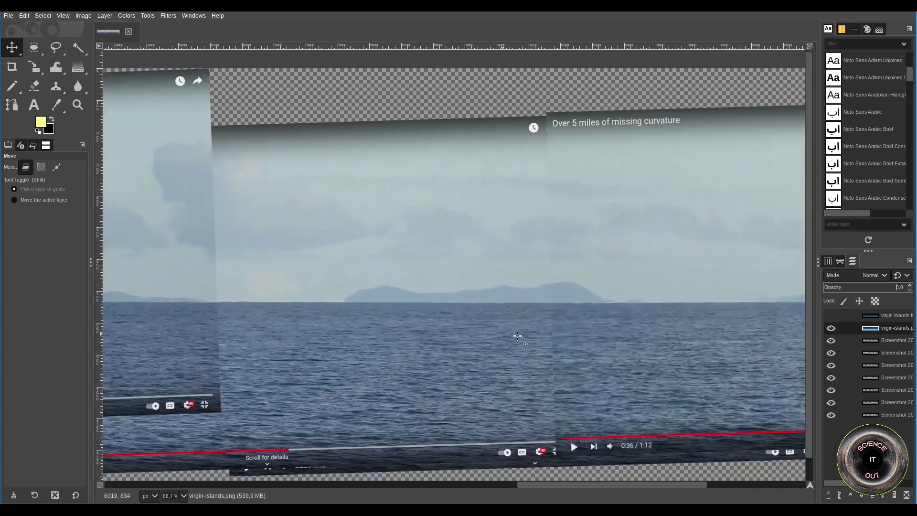
pyautogui.click(831, 288)
pyautogui.moveTo(831, 288); pyautogui.dragTo(863, 292)
# Raise the virgin-islands.png layer's opacity to 85.1 to compare the render with the neighbouring stretch of the panorama
pyautogui.moveTo(664, 484); pyautogui.dragTo(578, 486)
pyautogui.moveTo(857, 287); pyautogui.dragTo(890, 292)
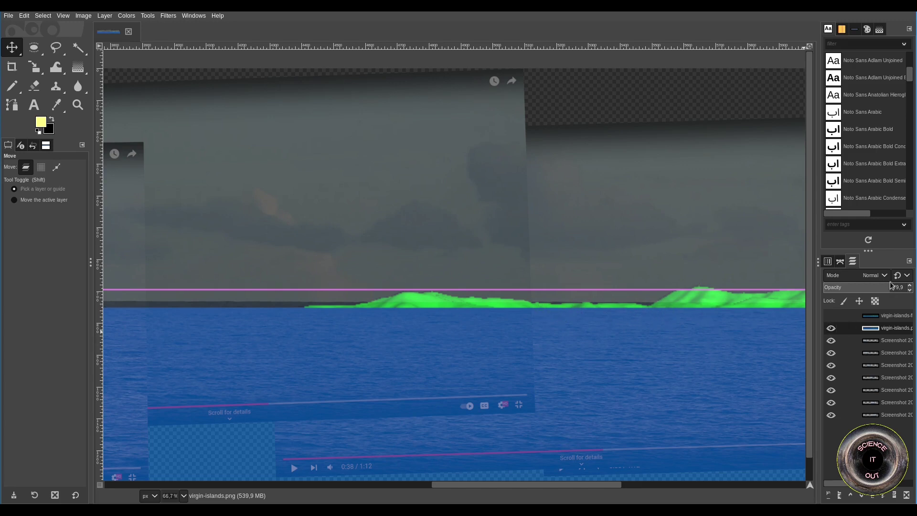
pyautogui.moveTo(891, 285)
pyautogui.mouseDown()
pyautogui.moveTo(824, 293)
pyautogui.moveTo(899, 289)
pyautogui.mouseUp()
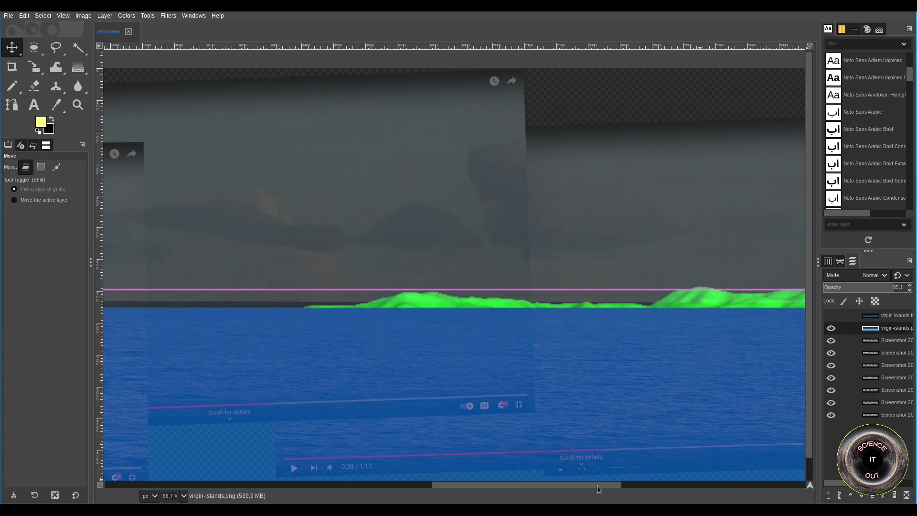
# Compare the small distant islands at the panorama's beginning by raising the render layer's opacity to 100 and fading it out again
pyautogui.moveTo(597, 485); pyautogui.dragTo(459, 476)
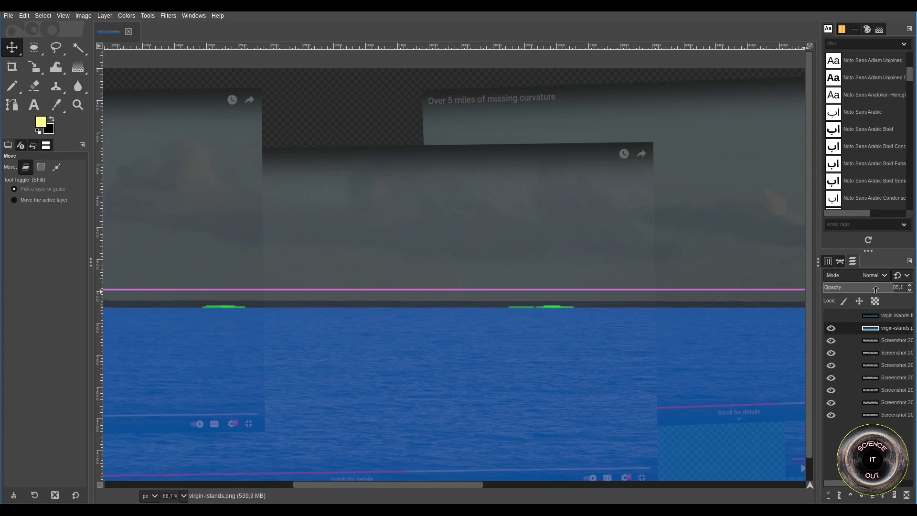
pyautogui.moveTo(893, 287)
pyautogui.mouseDown()
pyautogui.moveTo(814, 292)
pyautogui.moveTo(910, 288)
pyautogui.mouseUp()
pyautogui.moveTo(455, 483); pyautogui.dragTo(269, 485)
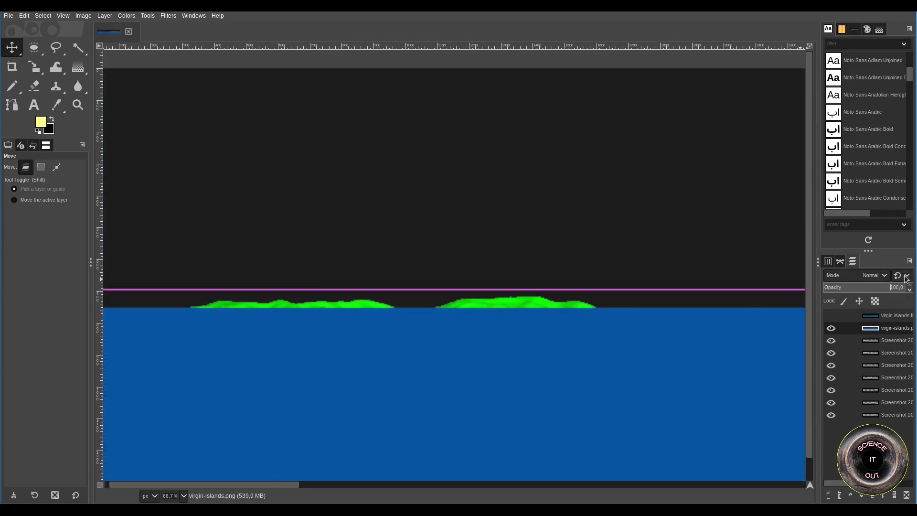
pyautogui.moveTo(906, 288); pyautogui.dragTo(827, 300)
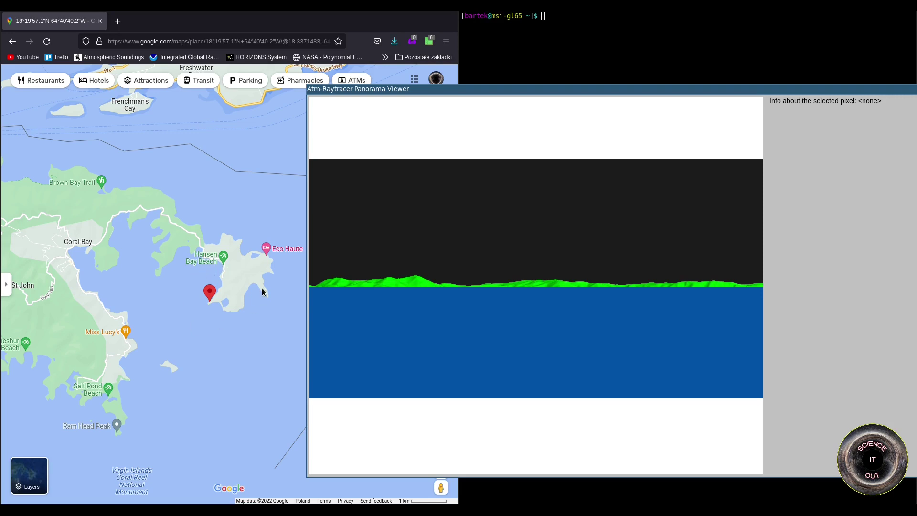
# Switch to the Atm-Raytracer Panorama Viewer and read the pixel data for the summit of the tallest island ridge
pyautogui.scroll(-3, 169, 319)
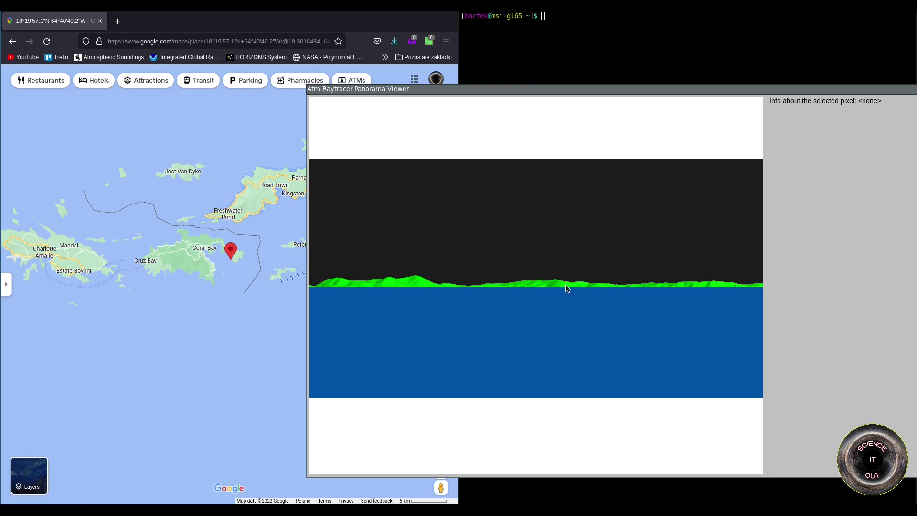
pyautogui.moveTo(456, 313); pyautogui.dragTo(652, 278)
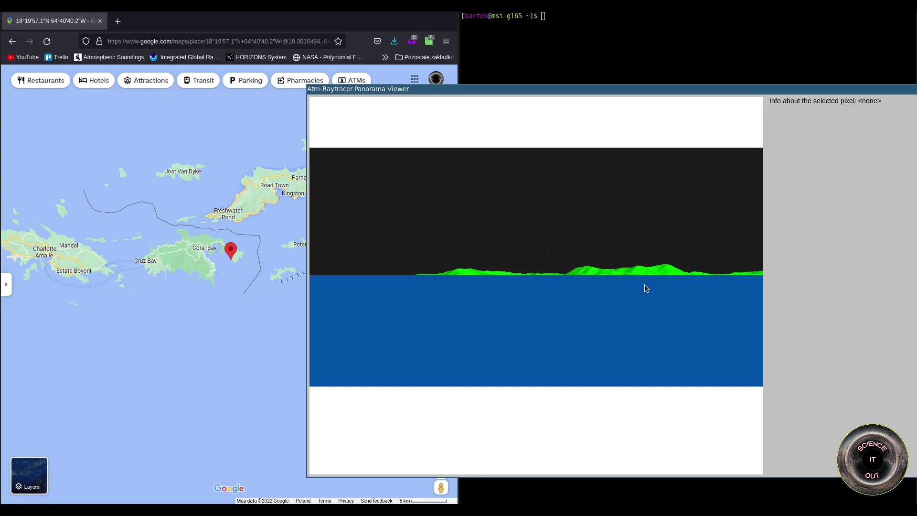
pyautogui.click(667, 266)
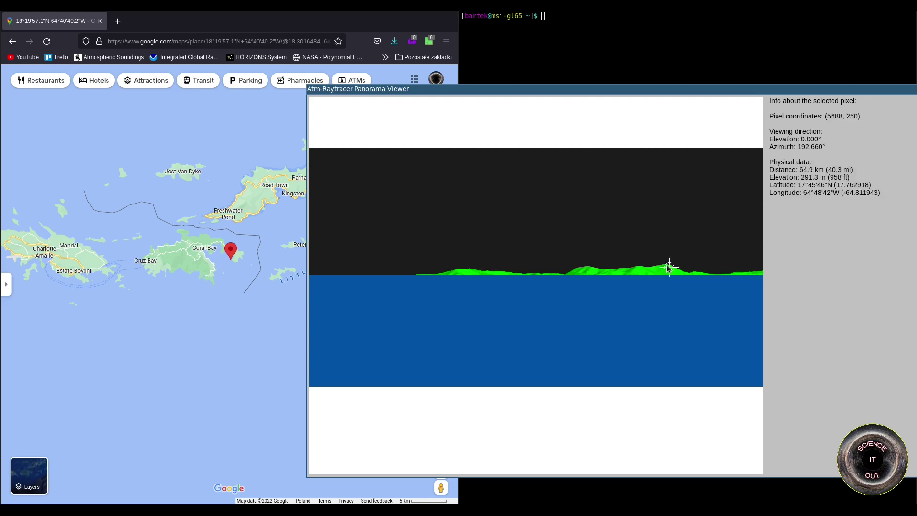
pyautogui.moveTo(663, 265); pyautogui.dragTo(665, 263)
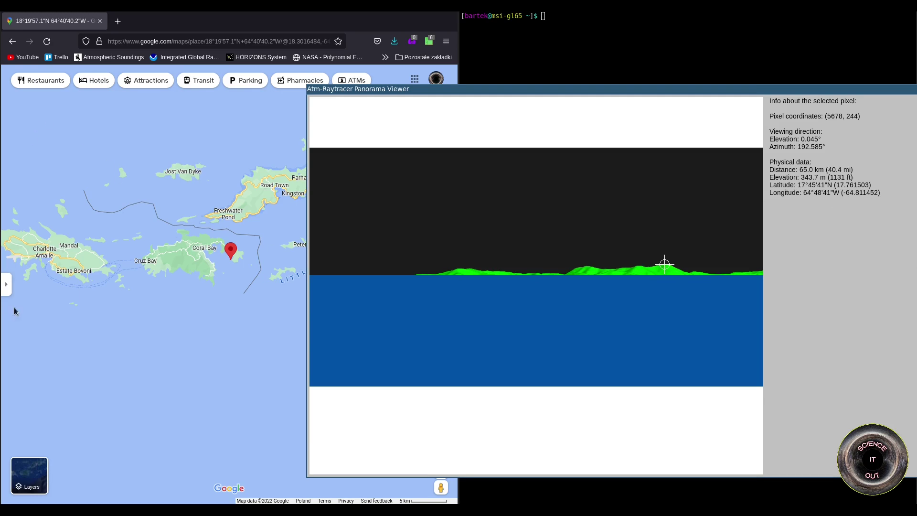
# Look up the coordinates 17.761503, -64.811452 in Google Maps and examine where the marker lies relative to the surrounding islands
pyautogui.click(6, 284)
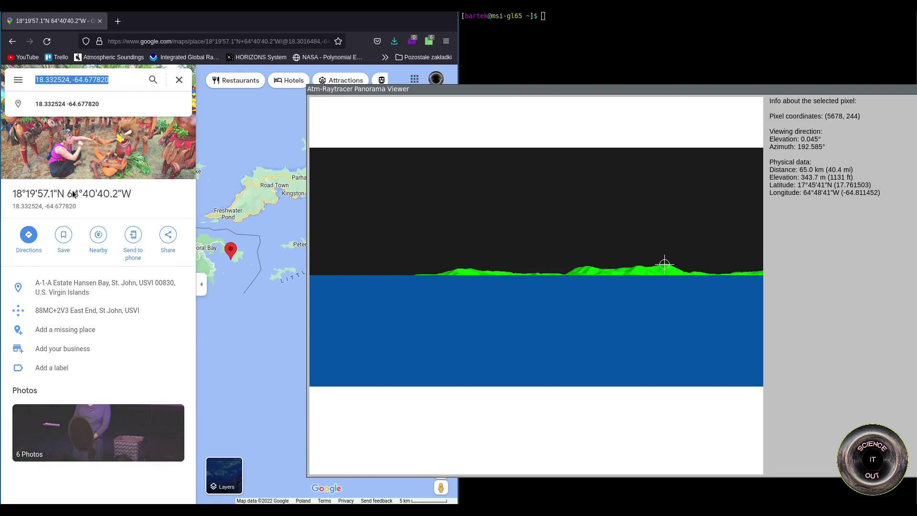
pyautogui.write('17.761503, -64.811452')
pyautogui.press('Return')
pyautogui.click(201, 284)
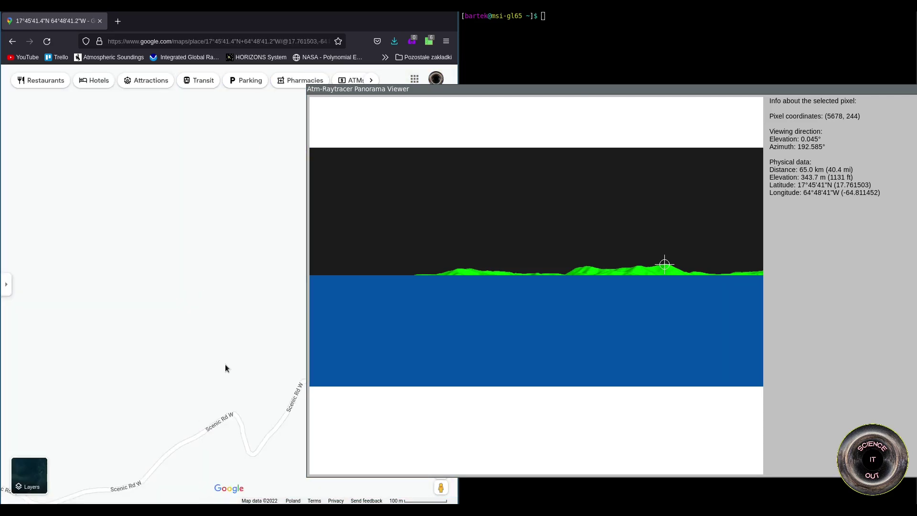
pyautogui.scroll(-2, 78, 346)
pyautogui.scroll(-3, 150, 325)
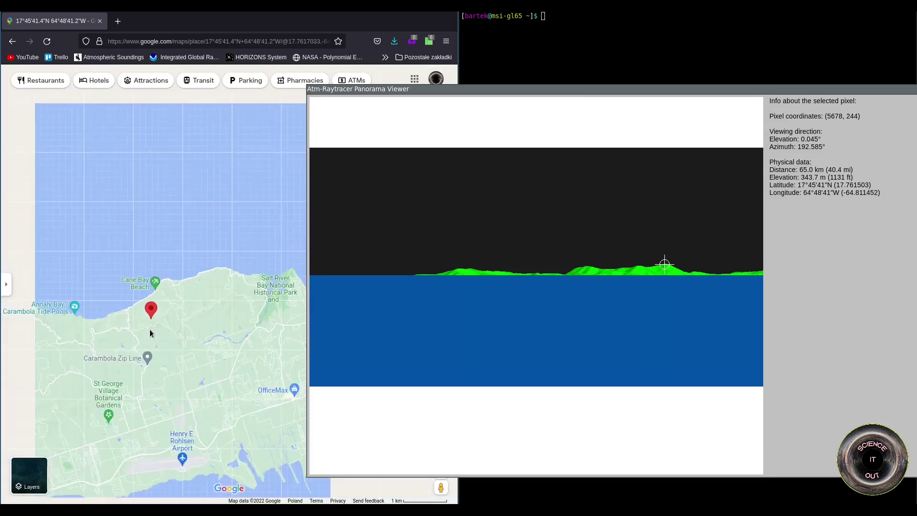
pyautogui.scroll(-3, 150, 330)
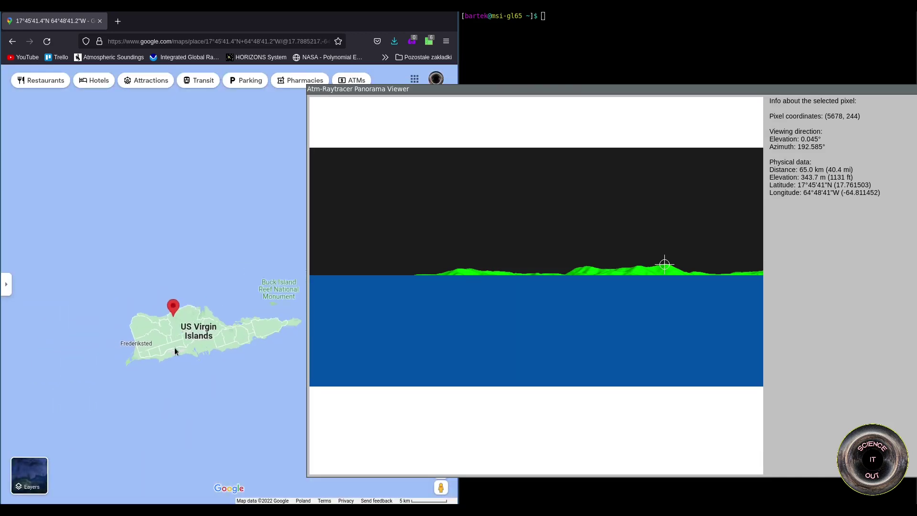
pyautogui.scroll(-2, 174, 347)
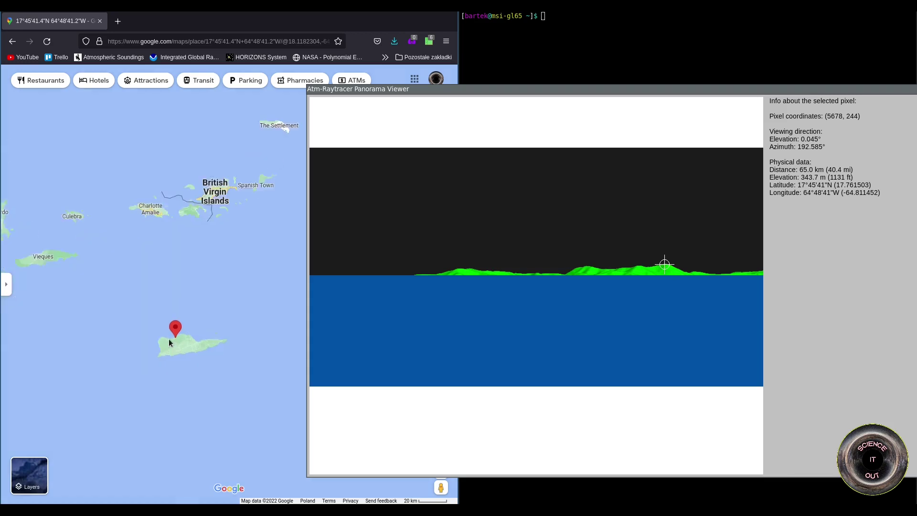
pyautogui.scroll(6, 168, 340)
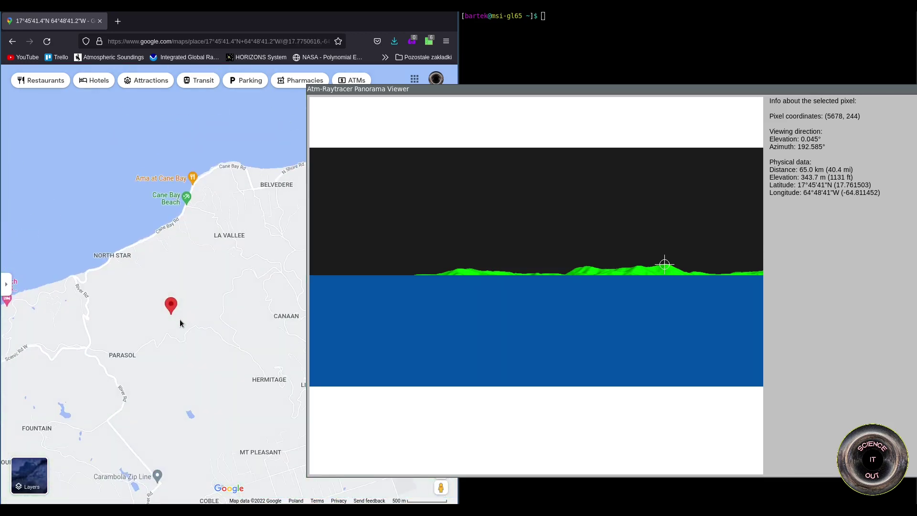
# Turn on the Terrain layer in Google Maps and examine the elevation contours around the marker
pyautogui.moveTo(29, 475)
pyautogui.click(72, 473)
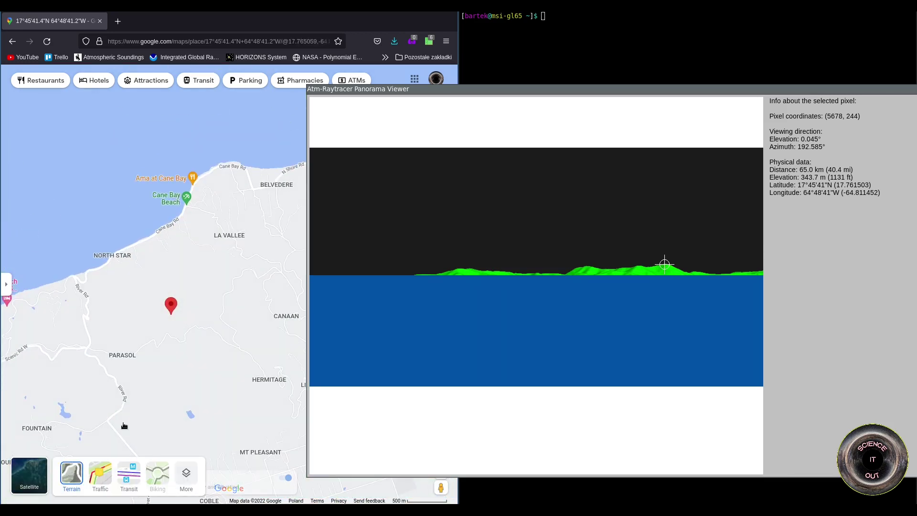
pyautogui.scroll(3, 173, 316)
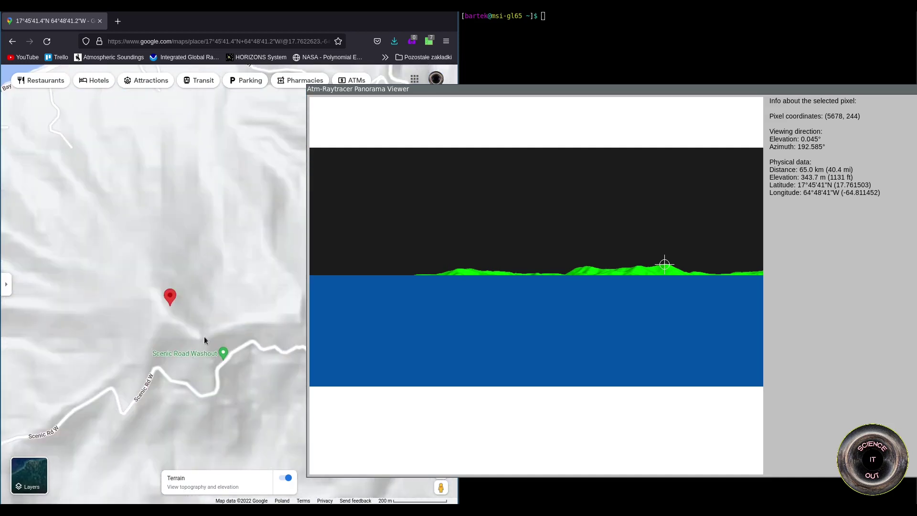
pyautogui.moveTo(202, 331); pyautogui.dragTo(162, 321)
pyautogui.scroll(-1, 161, 320)
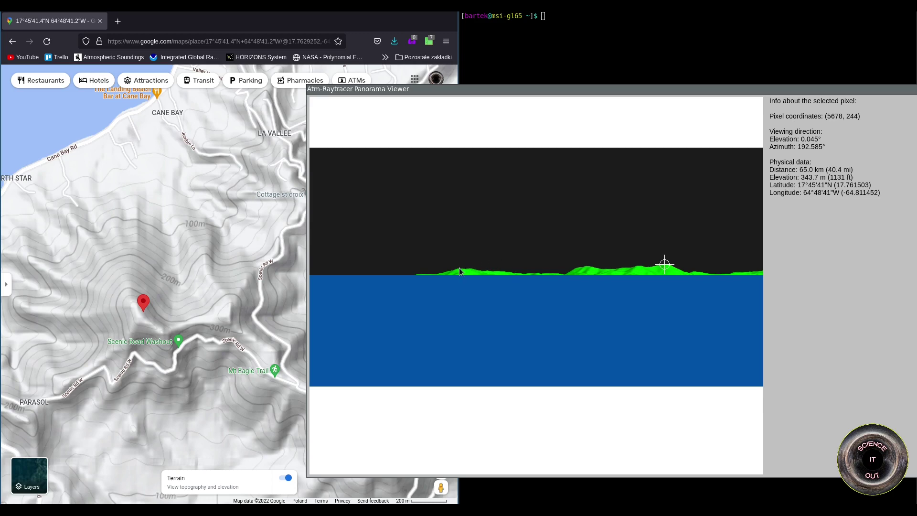
# Pick the summit of the smaller neighbouring hill in the panorama viewer and locate its coordinates 17.774654, -64.774179 in Google Maps
pyautogui.click(509, 99)
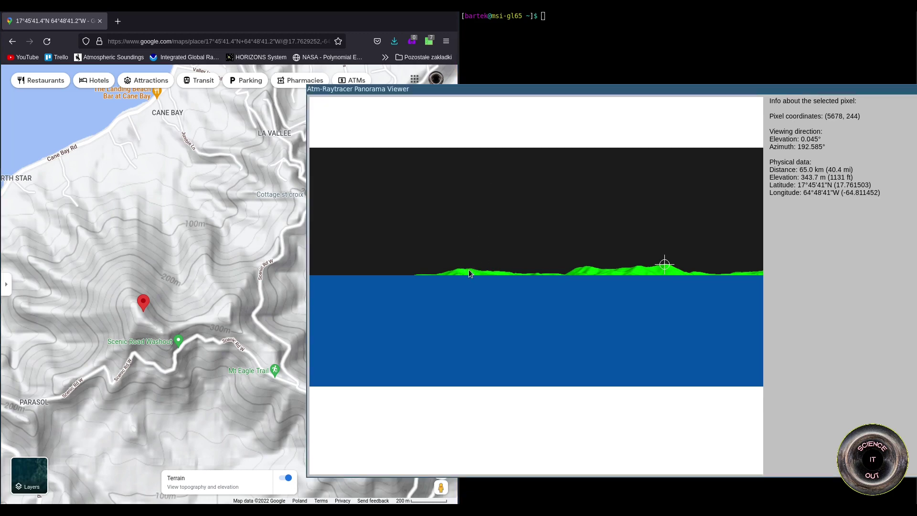
pyautogui.moveTo(466, 267)
pyautogui.mouseDown()
pyautogui.moveTo(459, 279)
pyautogui.moveTo(460, 269)
pyautogui.mouseUp()
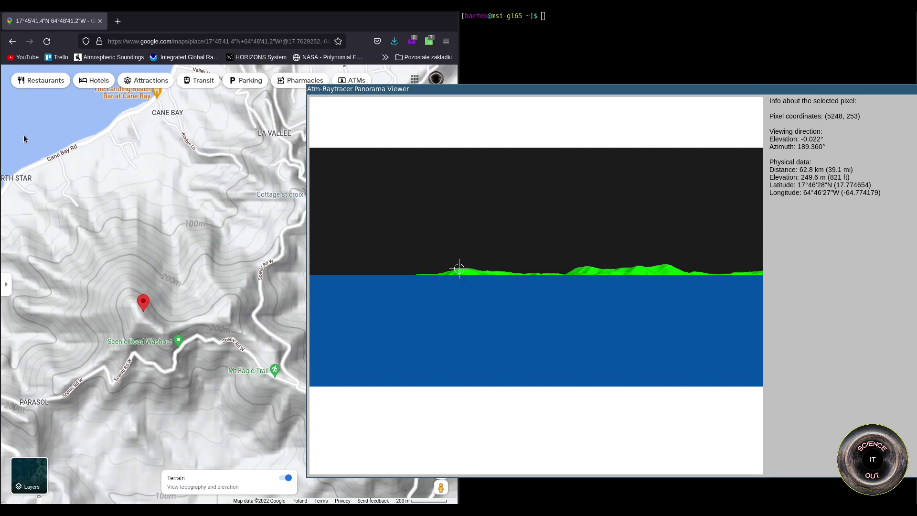
pyautogui.click(9, 287)
pyautogui.moveTo(109, 80); pyautogui.dragTo(44, 80)
pyautogui.write('77')
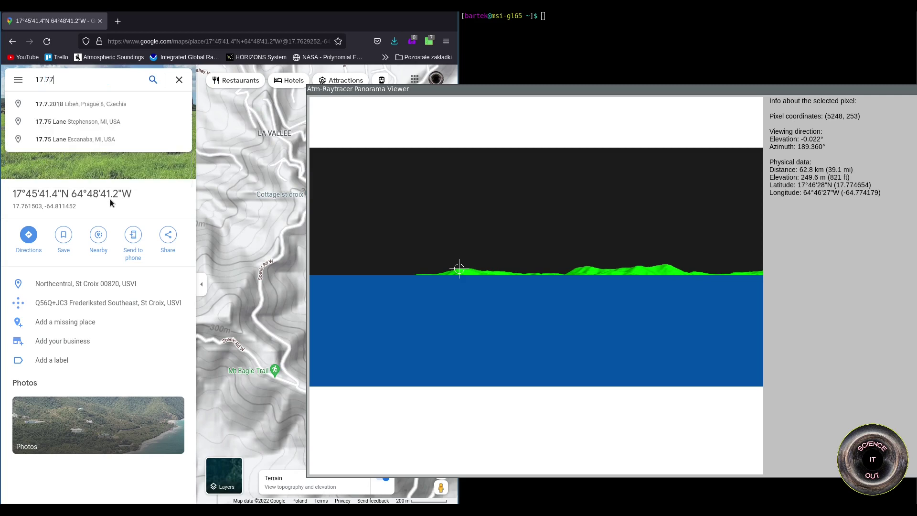
pyautogui.write('4654 -64.77414')
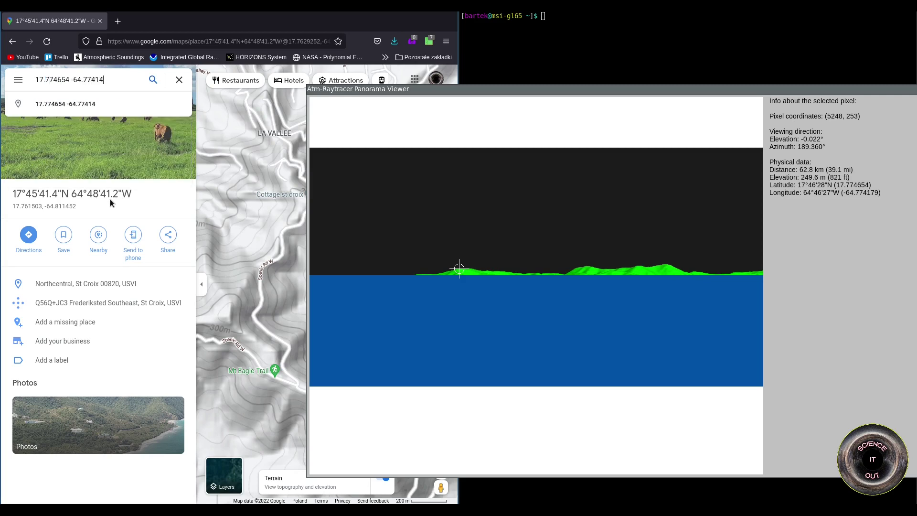
pyautogui.press('Return')
pyautogui.click(202, 284)
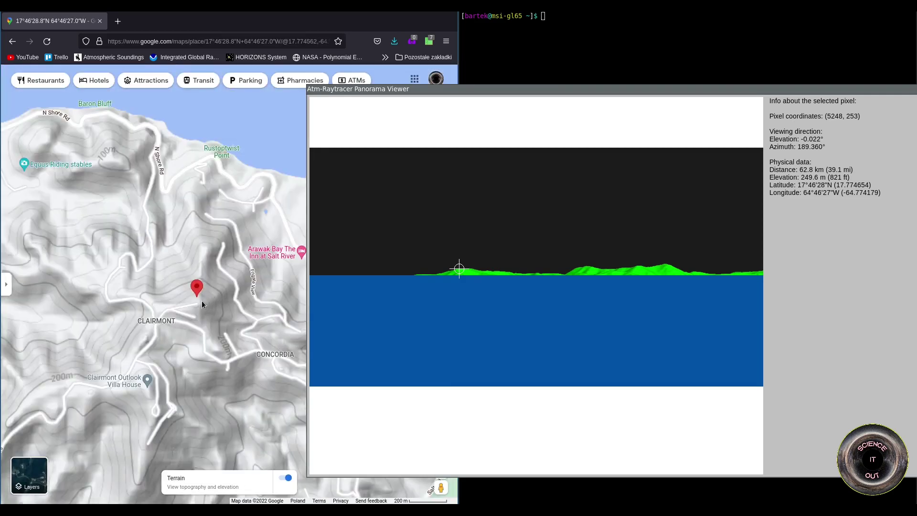
pyautogui.scroll(-5, 200, 305)
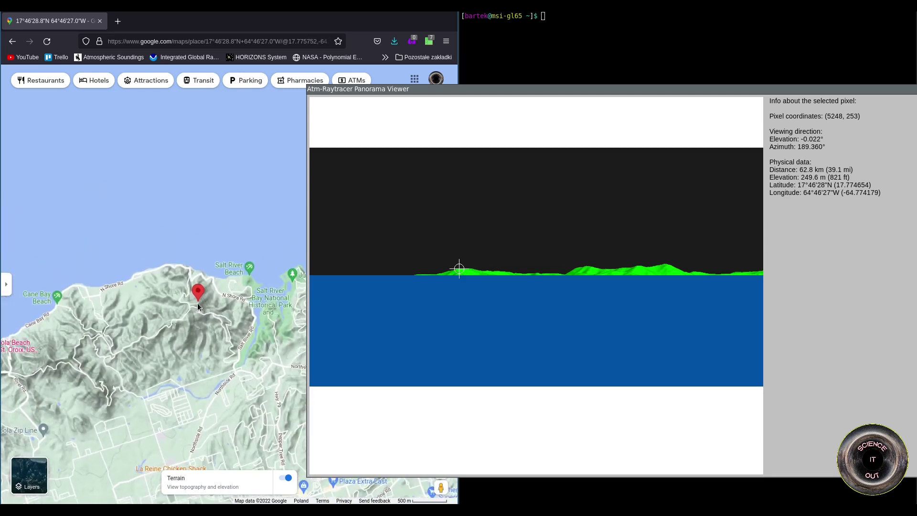
pyautogui.scroll(-3, 197, 308)
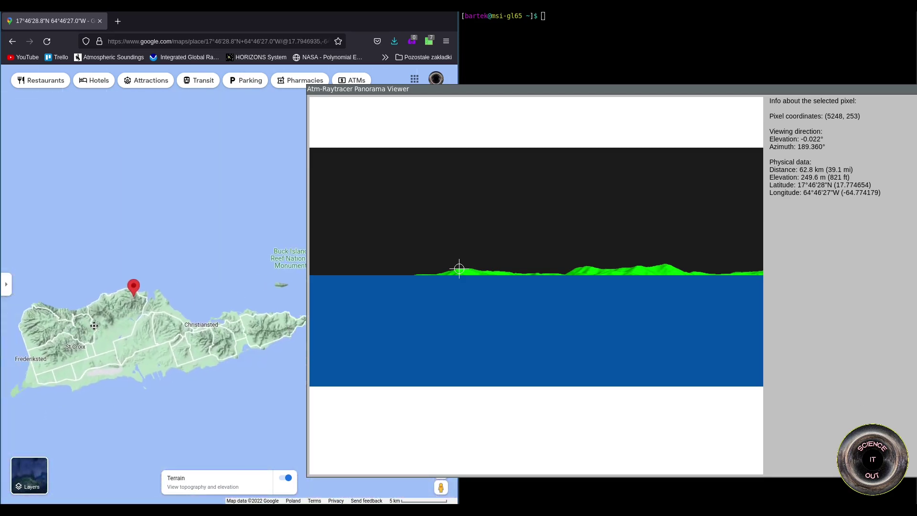
# Move along the rendered panorama to the two distant island shapes and read the pixel data for the taller one's summit
pyautogui.press('Left')
pyautogui.press('Left')
pyautogui.press('Left')
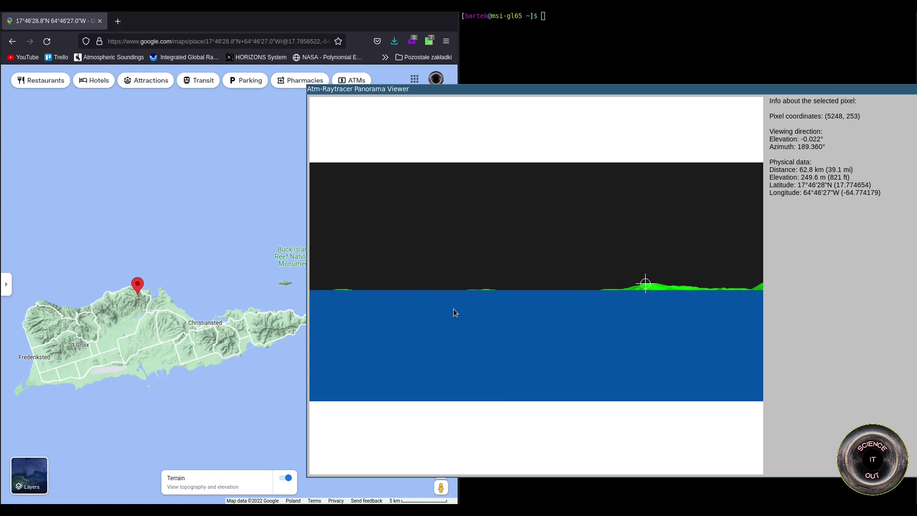
pyautogui.press('Up')
pyautogui.press('Up')
pyautogui.press('Up')
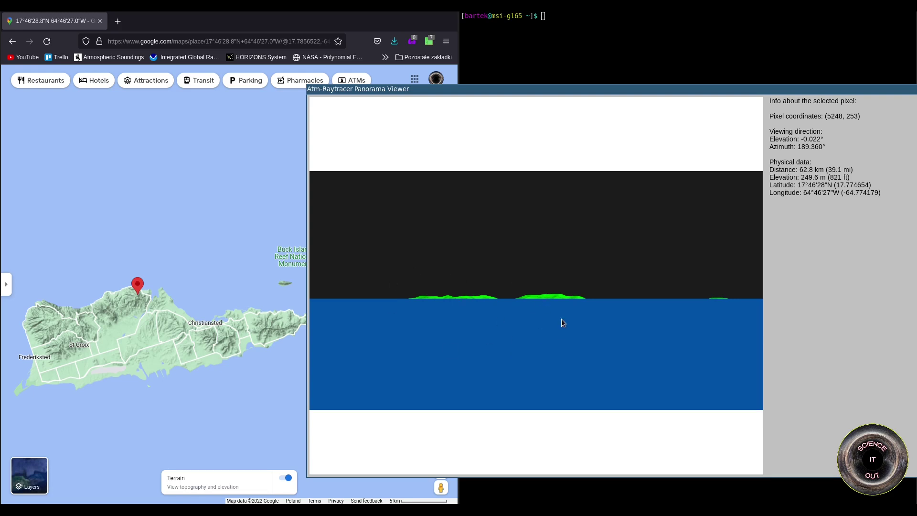
pyautogui.moveTo(561, 293); pyautogui.dragTo(556, 295)
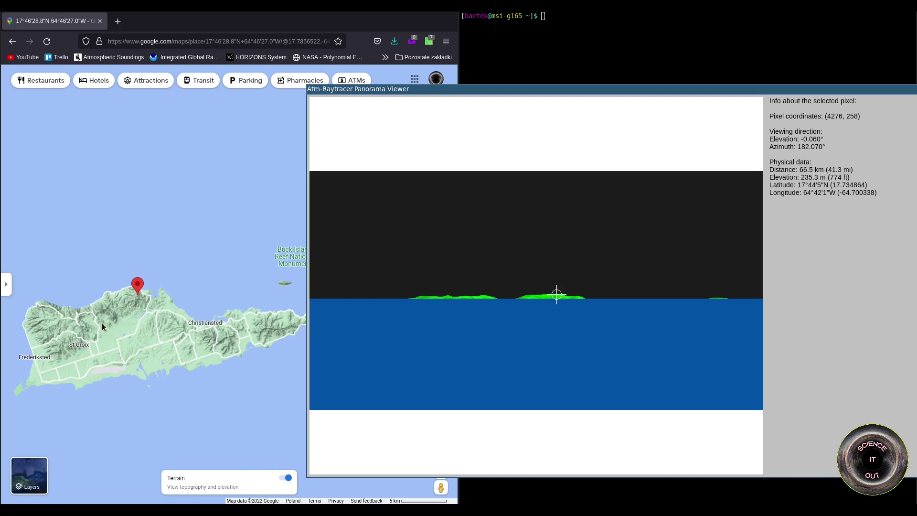
# Look up the coordinates 17.734864, -64.700338 in Google Maps and examine the marker's position on the whole island
pyautogui.click(9, 285)
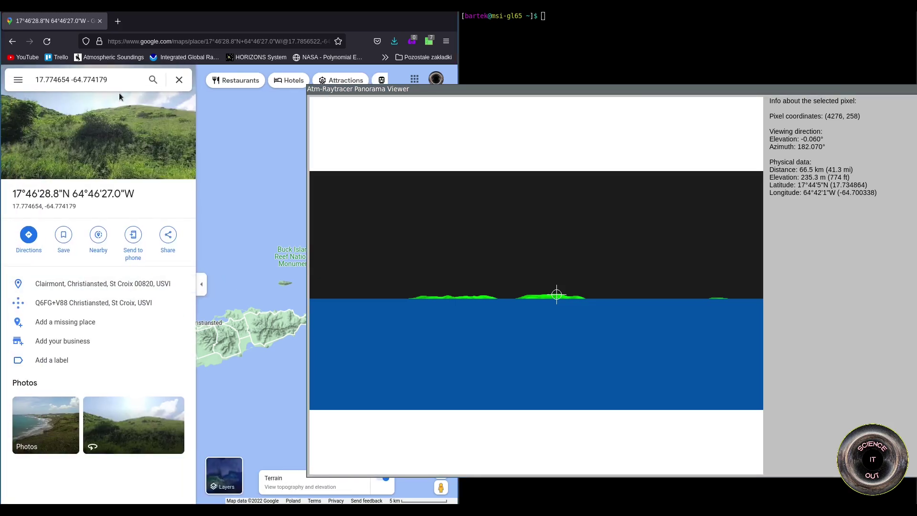
pyautogui.click(126, 78)
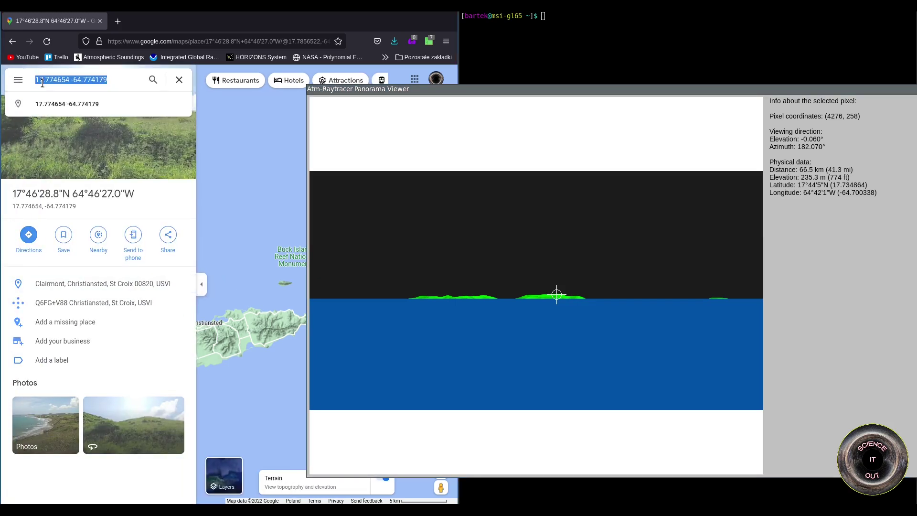
pyautogui.write('17.734864')
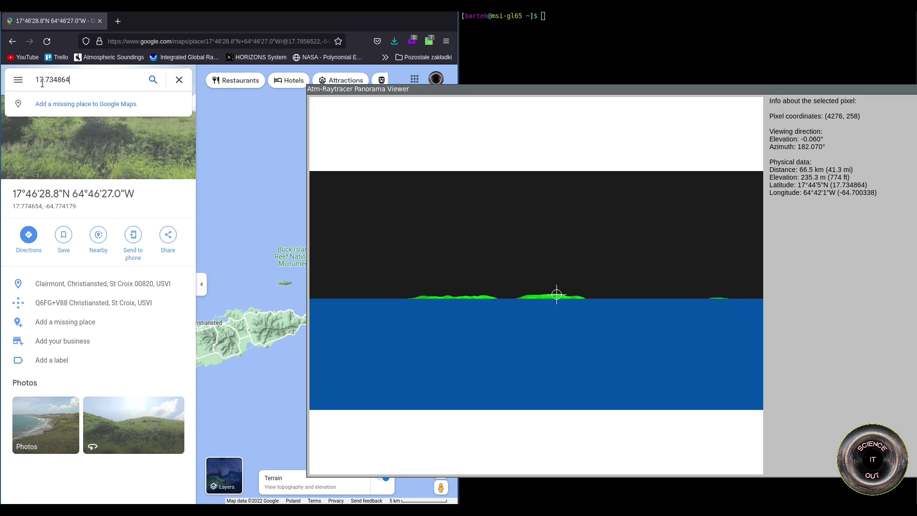
pyautogui.write(', -64.700338')
pyautogui.press('Return')
pyautogui.click(201, 285)
pyautogui.scroll(-6, 184, 304)
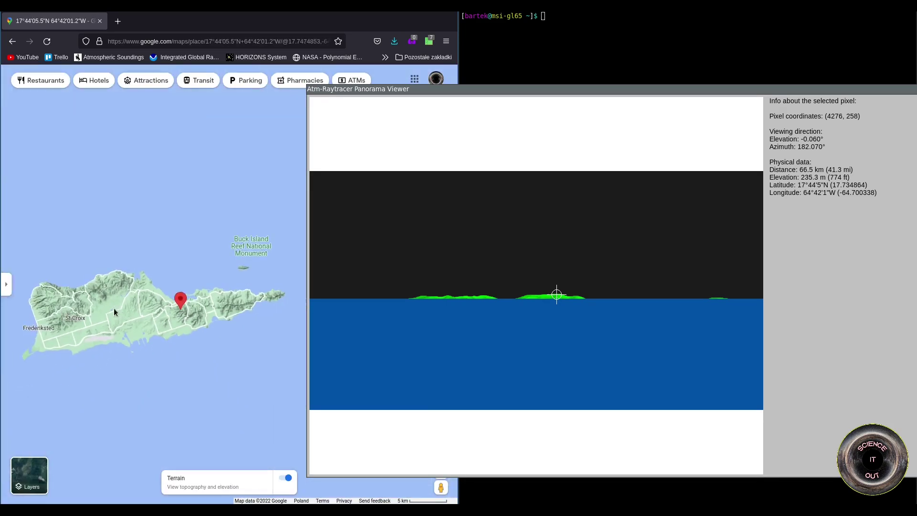
# Examine the contours around the Recovery Hill marker and read the pixel data for the middle summit of the lower island shape in the panorama viewer
pyautogui.scroll(5, 193, 311)
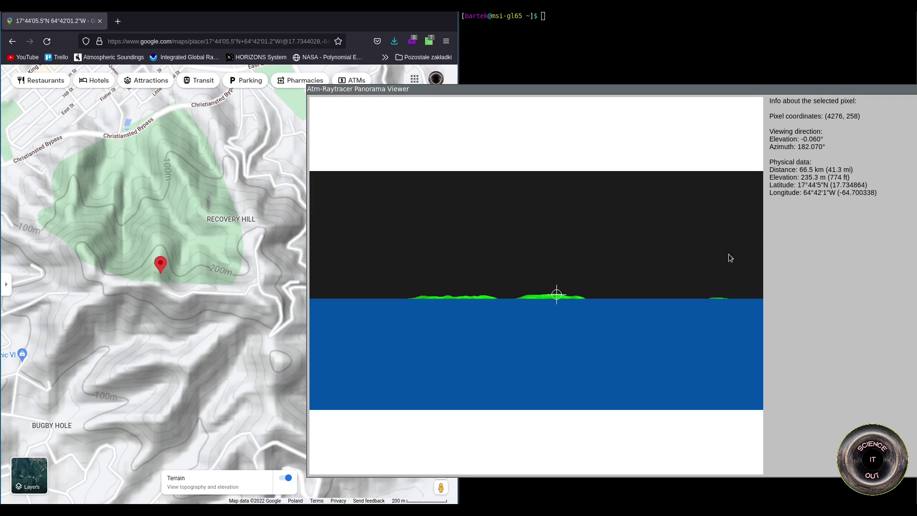
pyautogui.scroll(3, 444, 300)
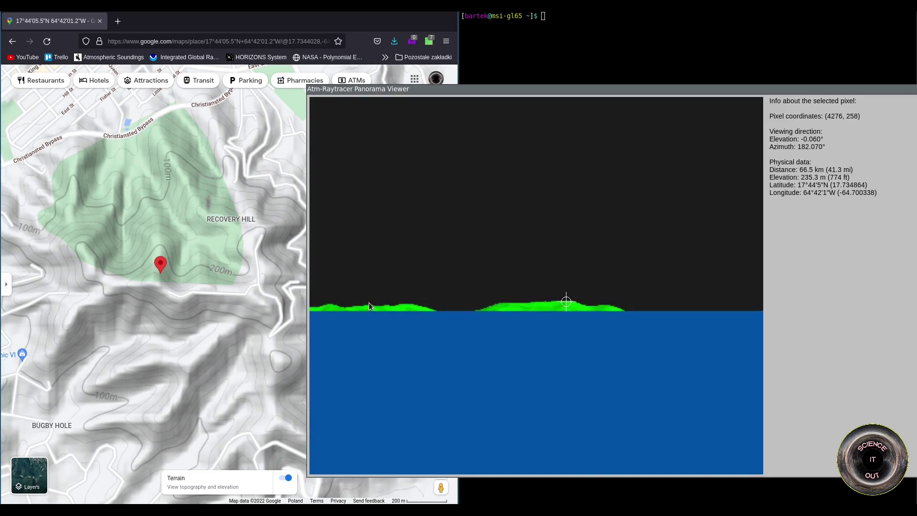
pyautogui.click(507, 287)
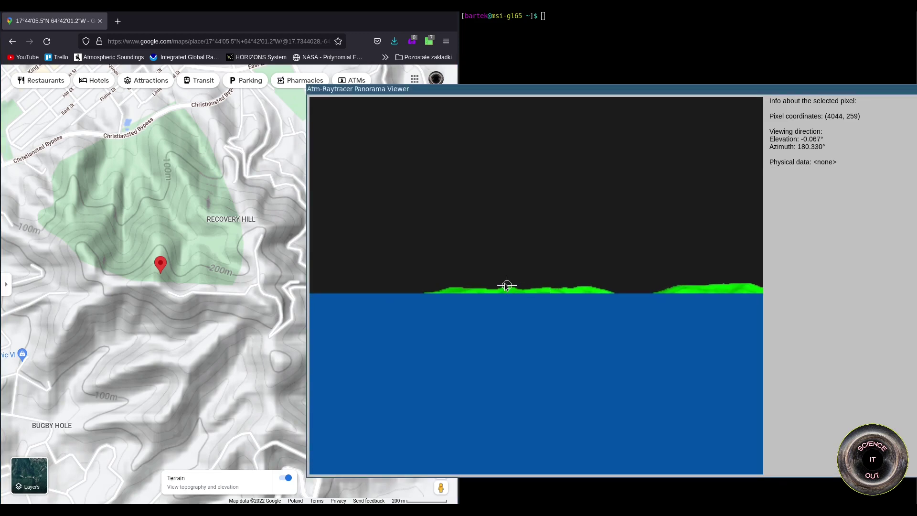
pyautogui.click(507, 289)
pyautogui.click(507, 286)
pyautogui.click(507, 290)
pyautogui.click(507, 287)
pyautogui.click(507, 289)
pyautogui.click(507, 286)
pyautogui.click(508, 286)
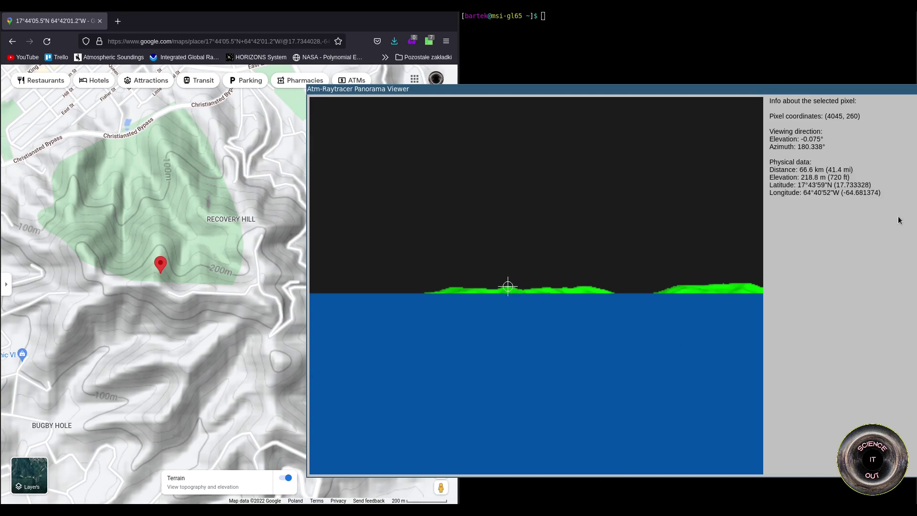
# Look up the coordinates 17.733328, -64.681374 in Google Maps and examine the marker's position on the eastern part of the island
pyautogui.click(6, 284)
pyautogui.click(51, 80)
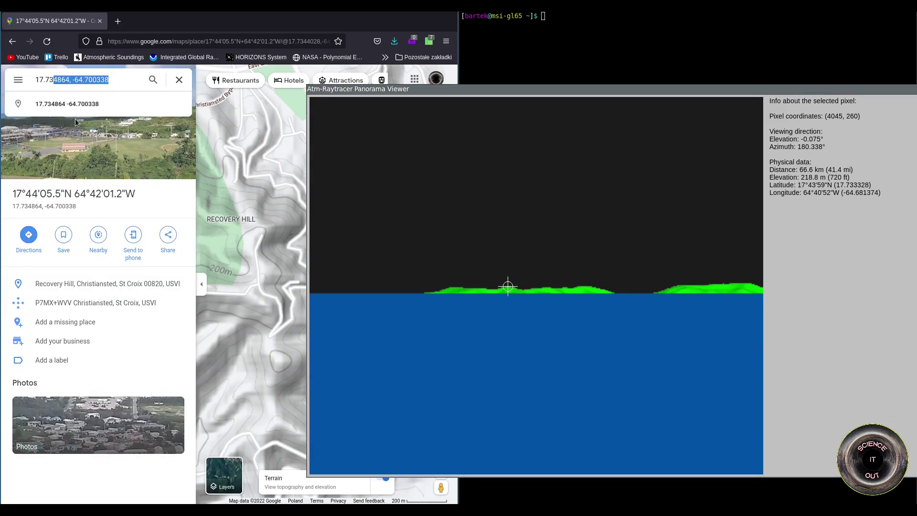
pyautogui.write('17.733328, -64.681374')
pyautogui.press('Return')
pyautogui.click(201, 284)
pyautogui.scroll(-5, 195, 302)
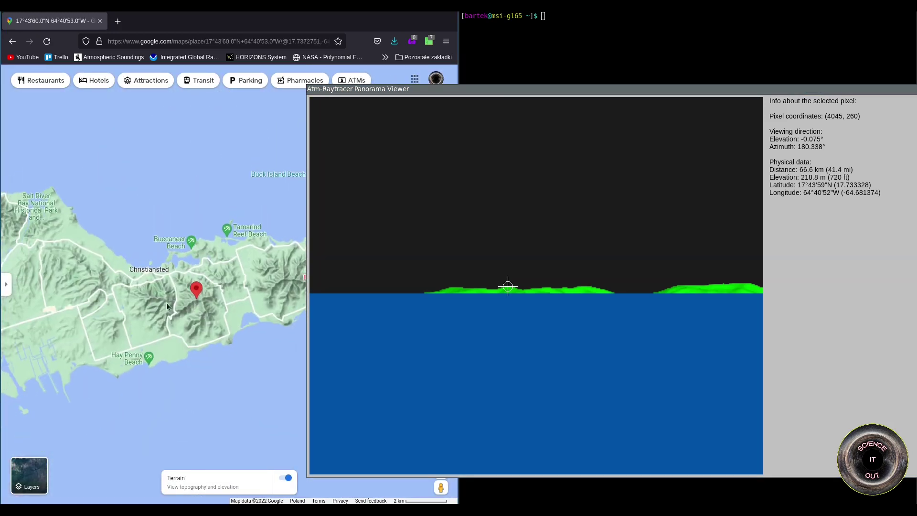
pyautogui.scroll(-2, 107, 300)
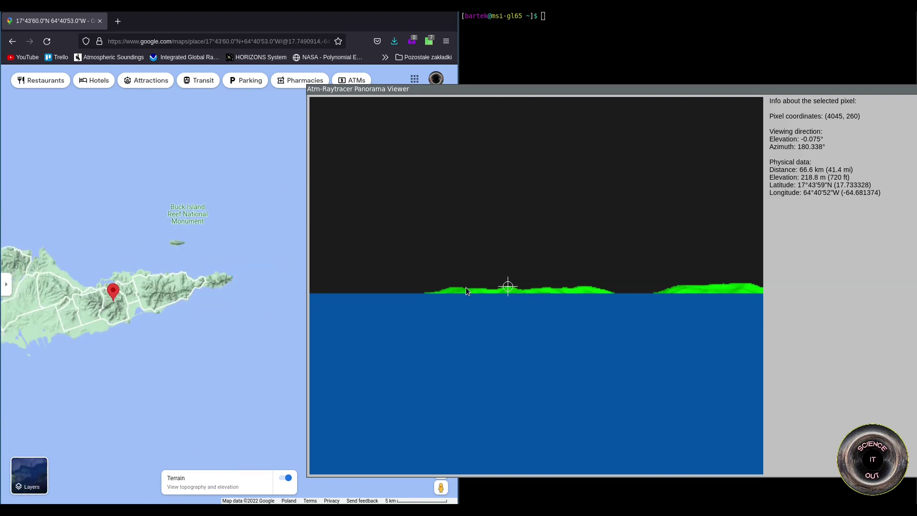
# Pick the leftmost summit of the lower island shape in the panorama viewer and locate its coordinates 17.728397, -64.676840 in Google Maps
pyautogui.moveTo(456, 288); pyautogui.dragTo(451, 287)
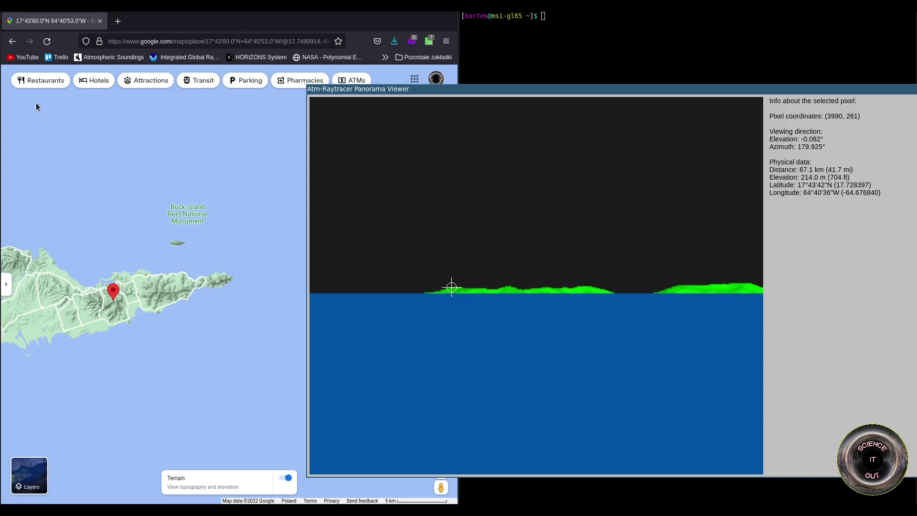
pyautogui.click(7, 287)
pyautogui.hotkey('ctrl', 'a')
pyautogui.write('17.728397, -64.676840')
pyautogui.press('Return')
pyautogui.scroll(-5, 156, 322)
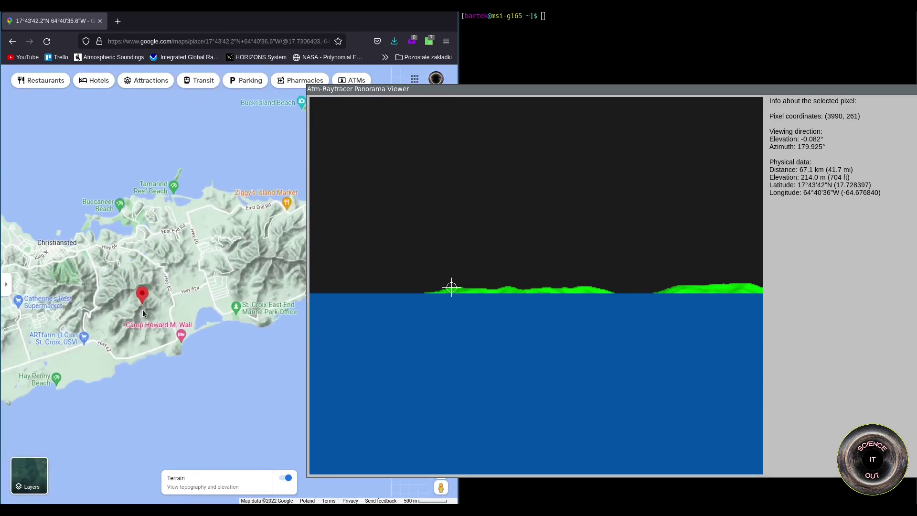
# Examine the marker's position on St Croix and the island's location relative to the British Virgin Islands
pyautogui.moveTo(129, 313); pyautogui.dragTo(230, 325)
pyautogui.scroll(-2, 228, 326)
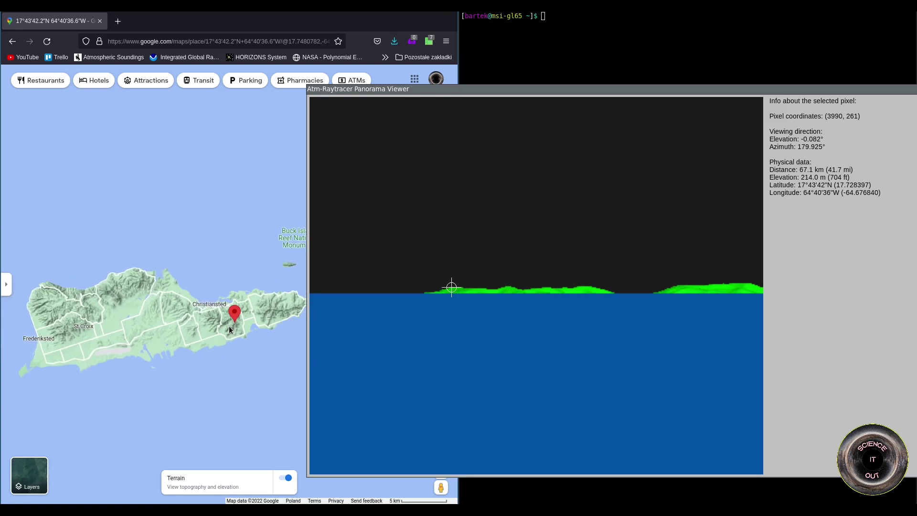
pyautogui.scroll(-1, 217, 317)
pyautogui.scroll(-1, 211, 312)
pyautogui.moveTo(199, 314); pyautogui.dragTo(156, 309)
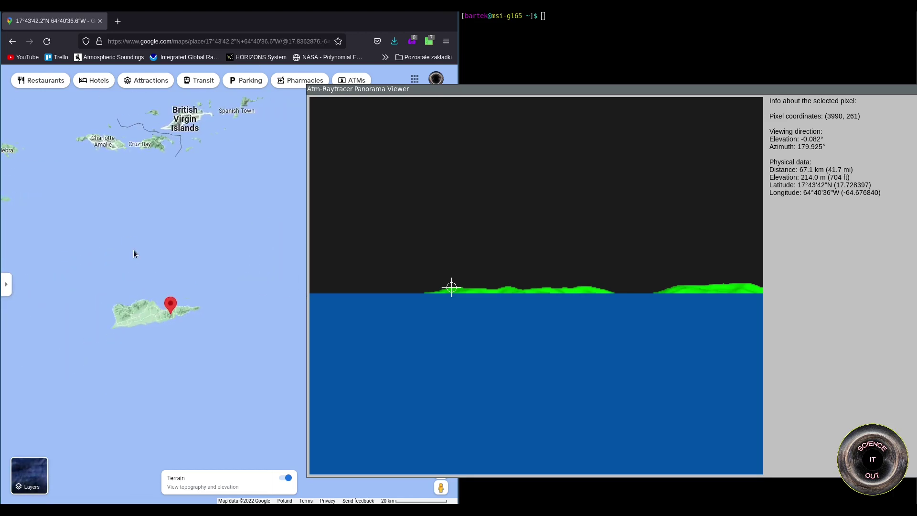
pyautogui.moveTo(134, 252); pyautogui.dragTo(159, 277)
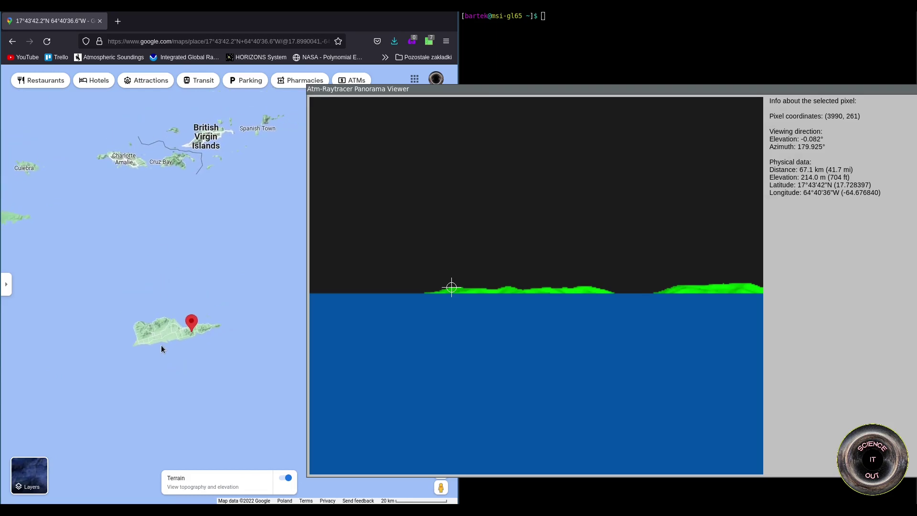
pyautogui.scroll(2, 166, 341)
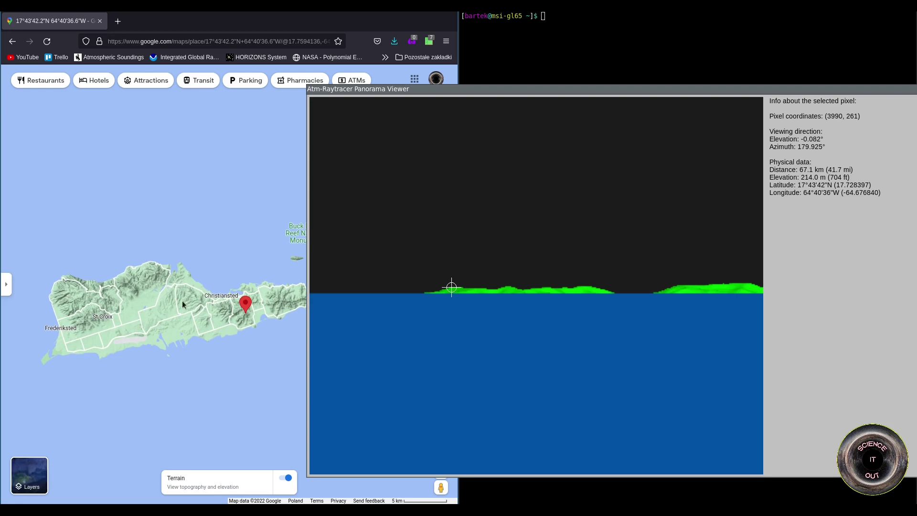
pyautogui.scroll(-2, 180, 303)
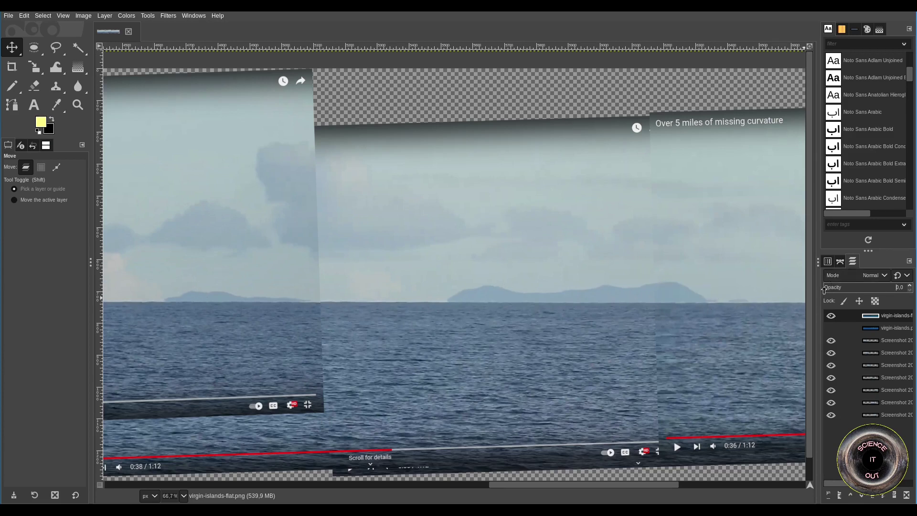
# Switch to GIMP, set the virgin-islands-flat layer's opacity to 0, and examine the stitched photo panorama at its left end
pyautogui.moveTo(827, 286)
pyautogui.mouseDown()
pyautogui.moveTo(907, 295)
pyautogui.moveTo(821, 291)
pyautogui.mouseUp()
pyautogui.moveTo(621, 483); pyautogui.dragTo(150, 499)
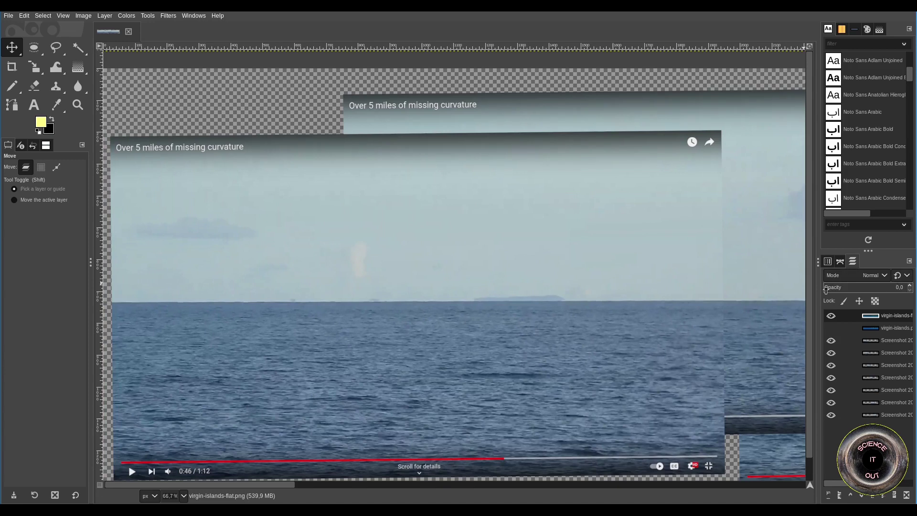
# Set the virgin-islands-flat layer's opacity to 100 and examine the flat-earth render along to the right part of the panorama
pyautogui.moveTo(827, 287); pyautogui.dragTo(911, 295)
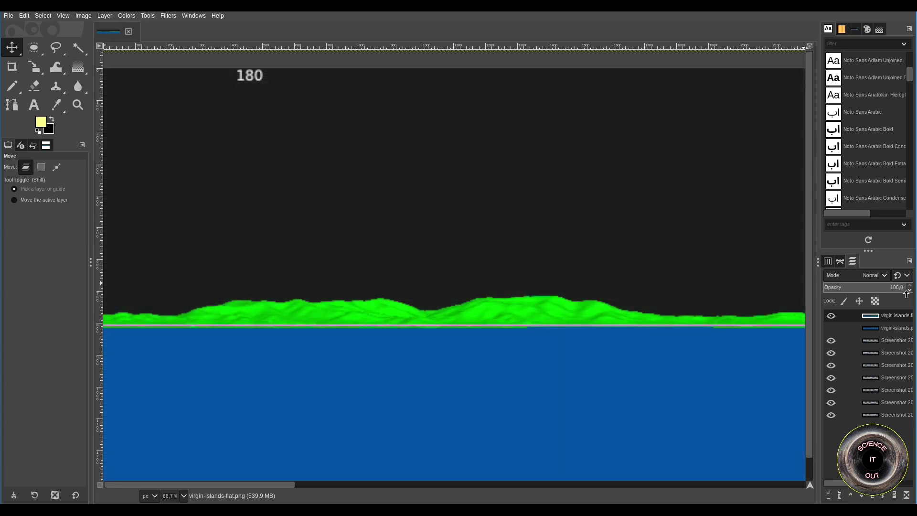
pyautogui.moveTo(906, 293)
pyautogui.mouseDown()
pyautogui.moveTo(846, 291)
pyautogui.moveTo(912, 294)
pyautogui.mouseUp()
pyautogui.moveTo(252, 484); pyautogui.dragTo(776, 488)
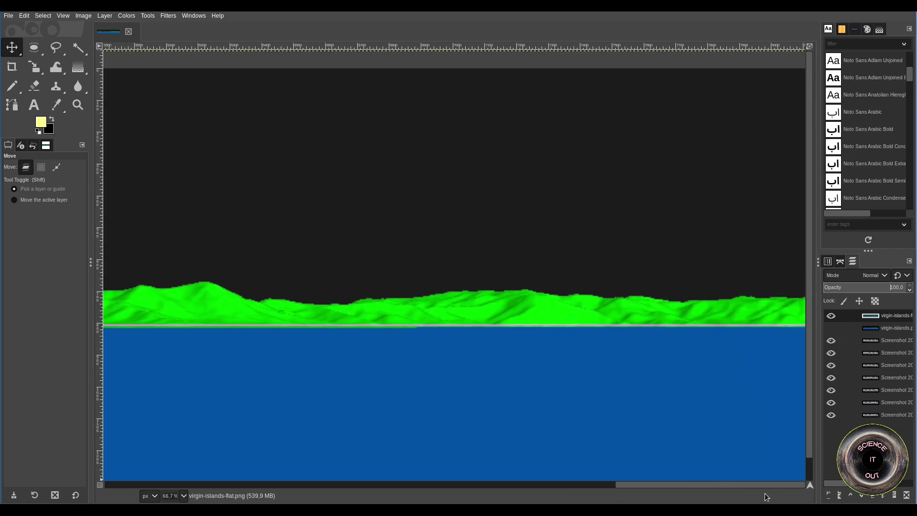